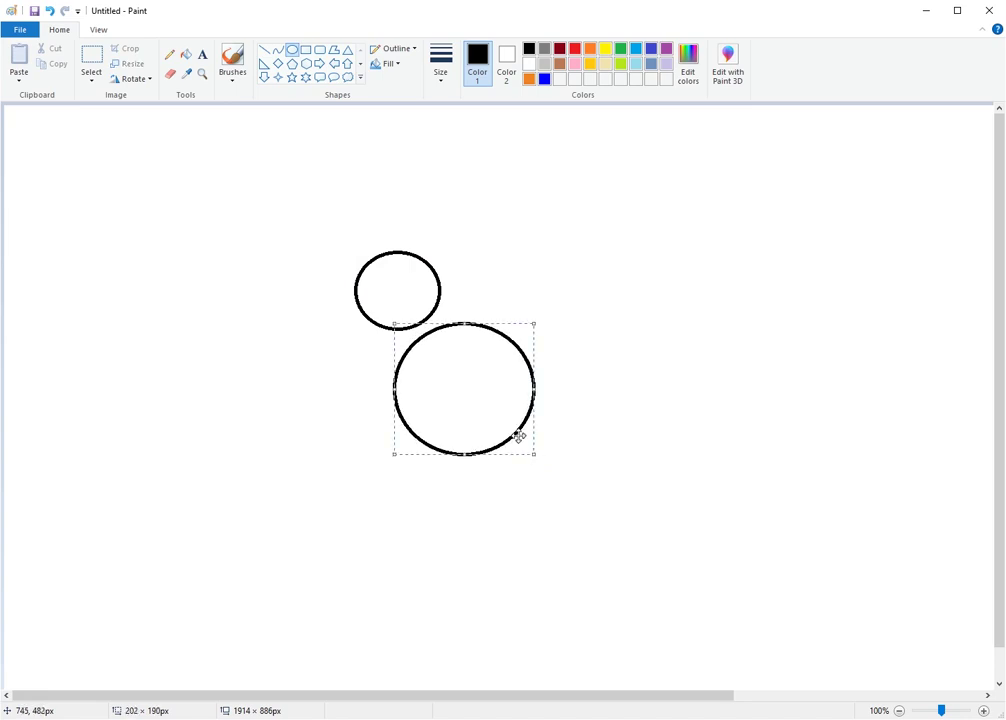
Move the large body circle to overlap the head's lower edge, and add two small solid black oval eyes in the head.
drag(496, 409, 470, 401)
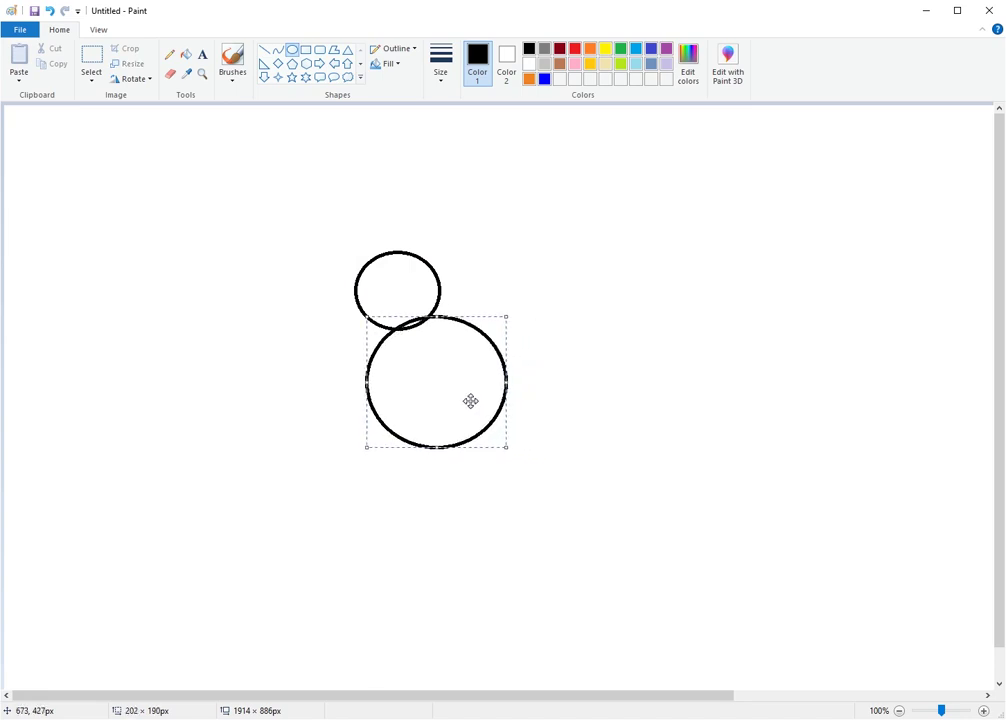
click(364, 282)
mouse_move(365, 282)
mouse_down()
mouse_move(369, 294)
mouse_move(385, 284)
mouse_up()
Draw a small hook-shaped nose with short curves just below the two eyes.
click(278, 49)
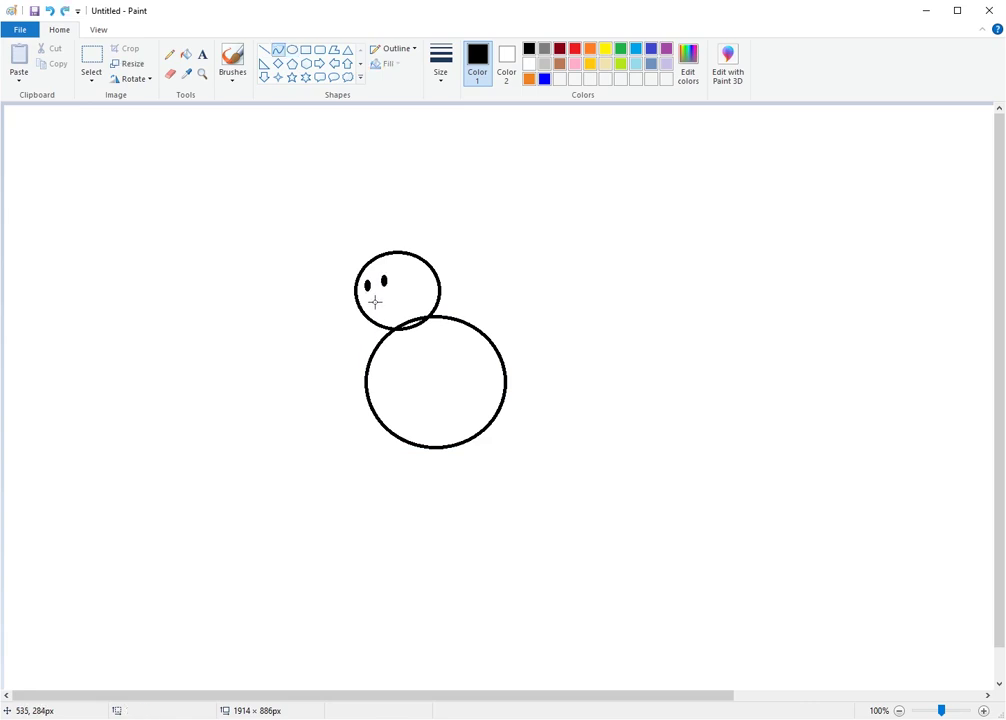
mouse_move(375, 302)
mouse_down()
mouse_move(376, 290)
mouse_move(372, 298)
mouse_up()
click(373, 297)
mouse_move(398, 303)
mouse_down()
mouse_move(372, 291)
mouse_move(382, 298)
mouse_up()
drag(382, 298, 381, 289)
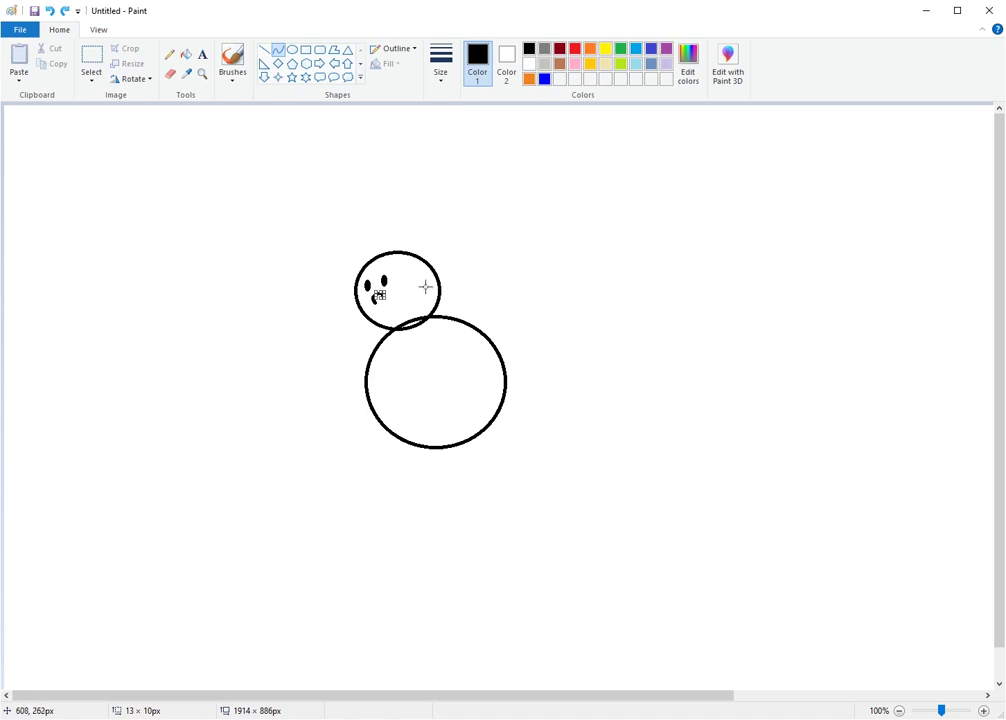
click(425, 287)
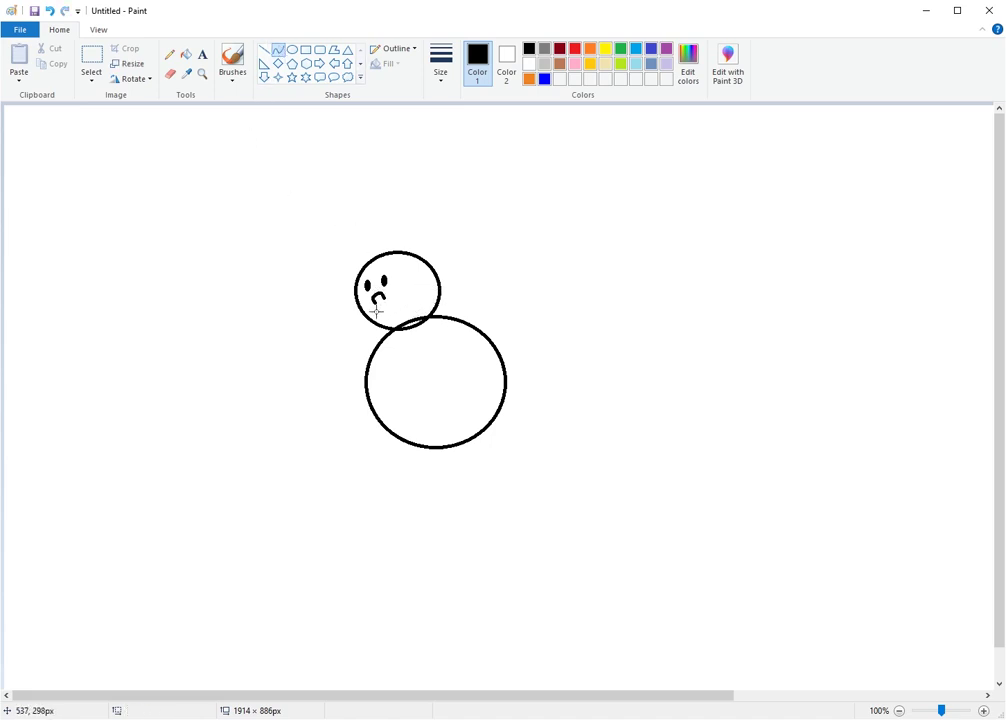
Draw a curved smile with a short cheek line at its right end, and erase the body outline inside the head.
mouse_move(373, 311)
mouse_down()
mouse_move(415, 301)
mouse_move(382, 315)
mouse_move(400, 308)
mouse_move(396, 319)
mouse_move(412, 301)
mouse_up()
click(409, 283)
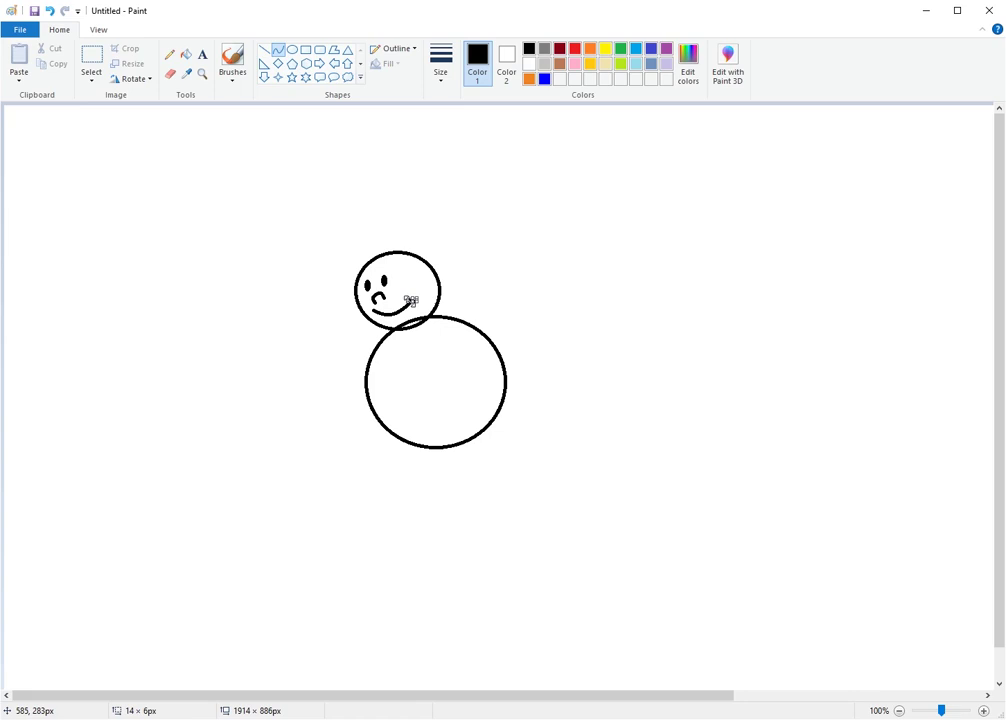
click(461, 270)
click(170, 74)
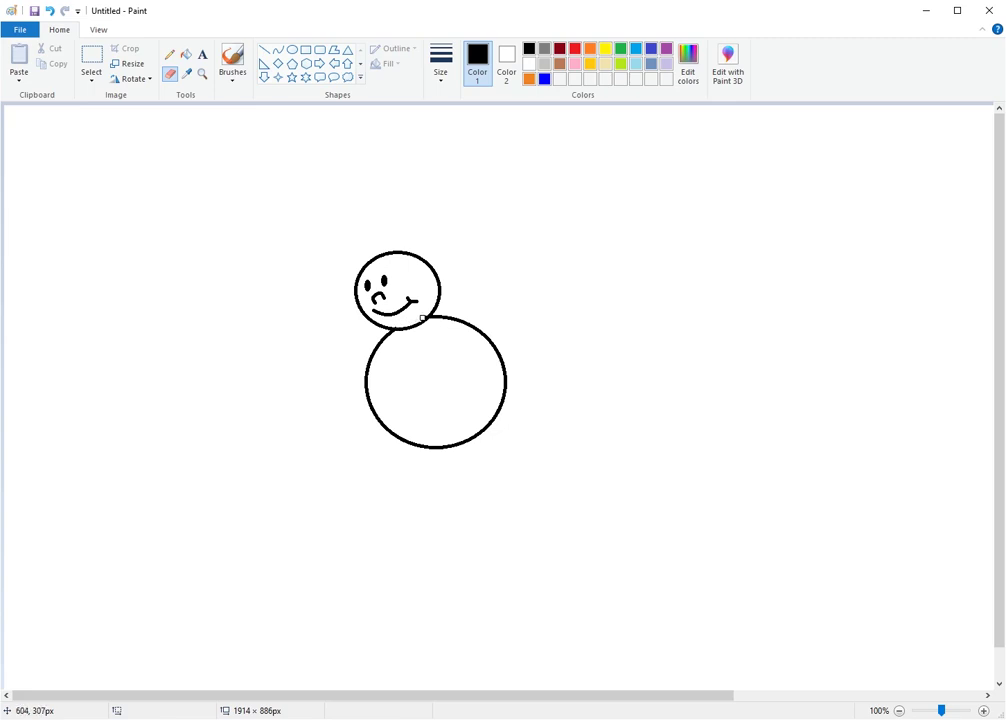
Draw the wavy outer hair outline with connected curves, from a pointed fringe over the forehead around to the back of the neck.
click(279, 51)
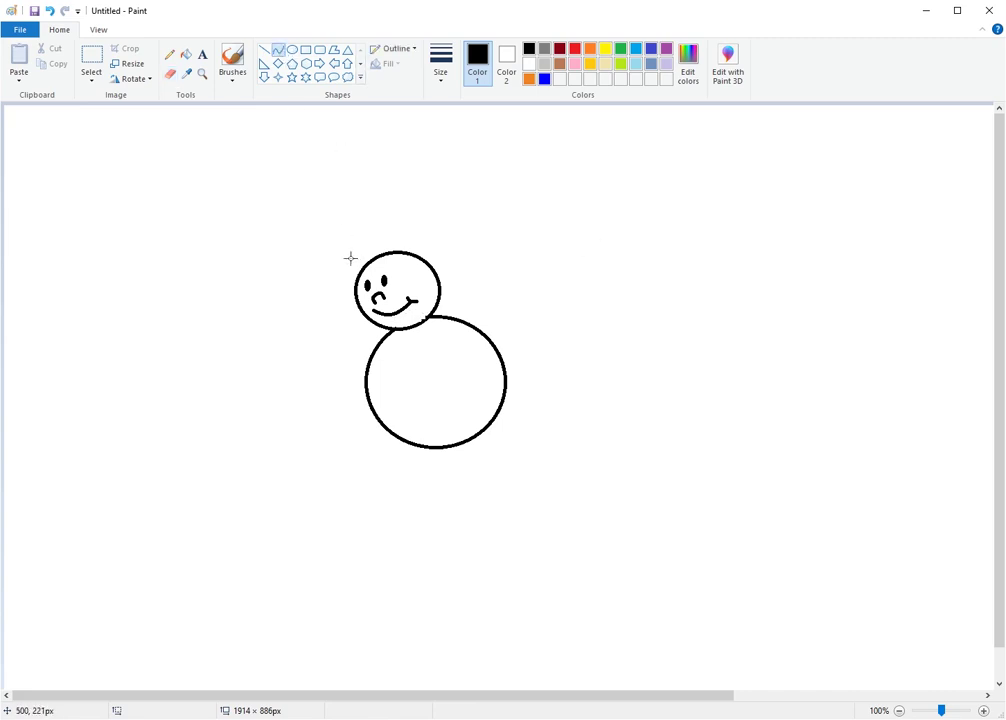
mouse_move(350, 258)
mouse_down()
mouse_move(398, 262)
mouse_move(367, 271)
mouse_move(361, 251)
mouse_move(395, 242)
mouse_move(378, 232)
mouse_move(386, 225)
mouse_move(413, 240)
mouse_move(404, 233)
mouse_up()
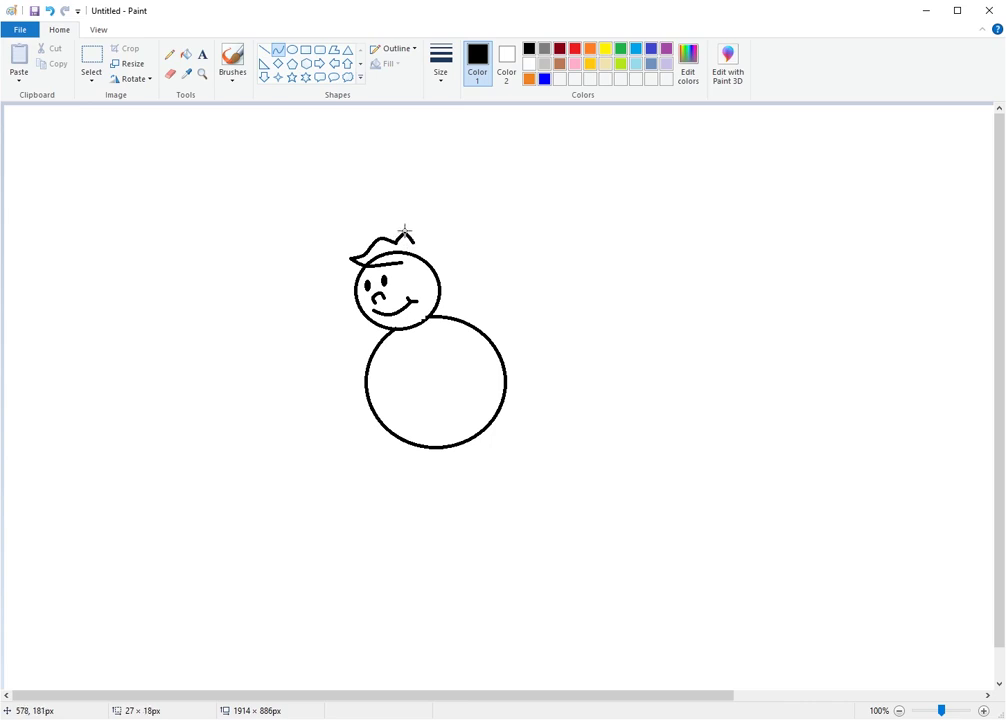
click(408, 234)
click(414, 241)
mouse_move(413, 241)
mouse_down()
mouse_move(437, 252)
mouse_move(429, 236)
mouse_move(440, 242)
mouse_move(444, 268)
mouse_move(455, 252)
mouse_move(452, 282)
mouse_up()
click(451, 285)
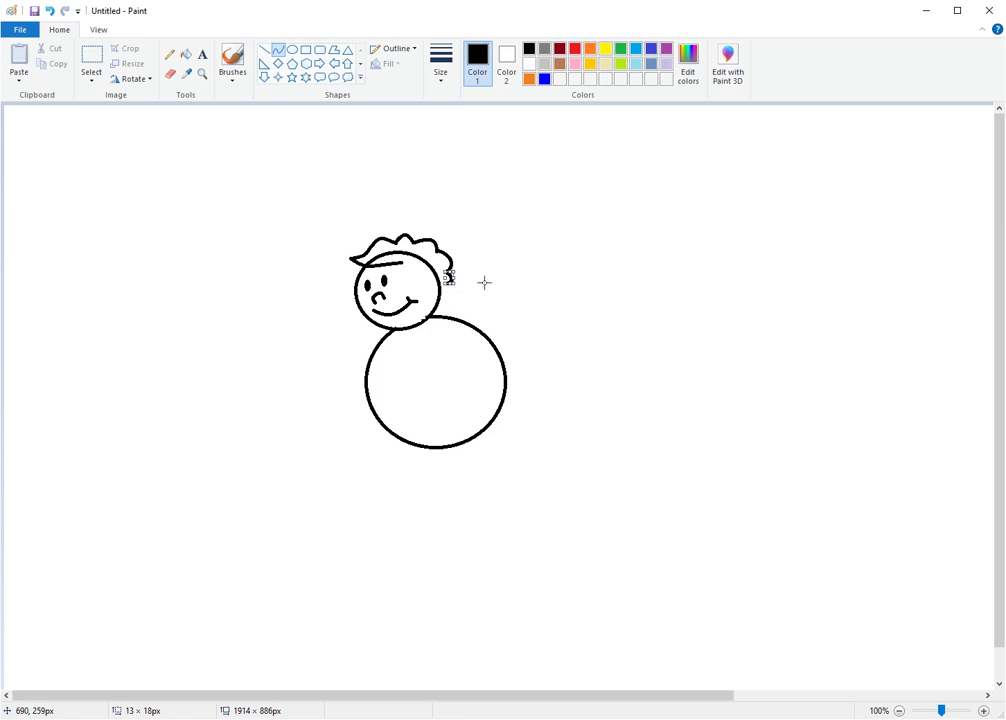
click(474, 281)
drag(447, 284, 443, 314)
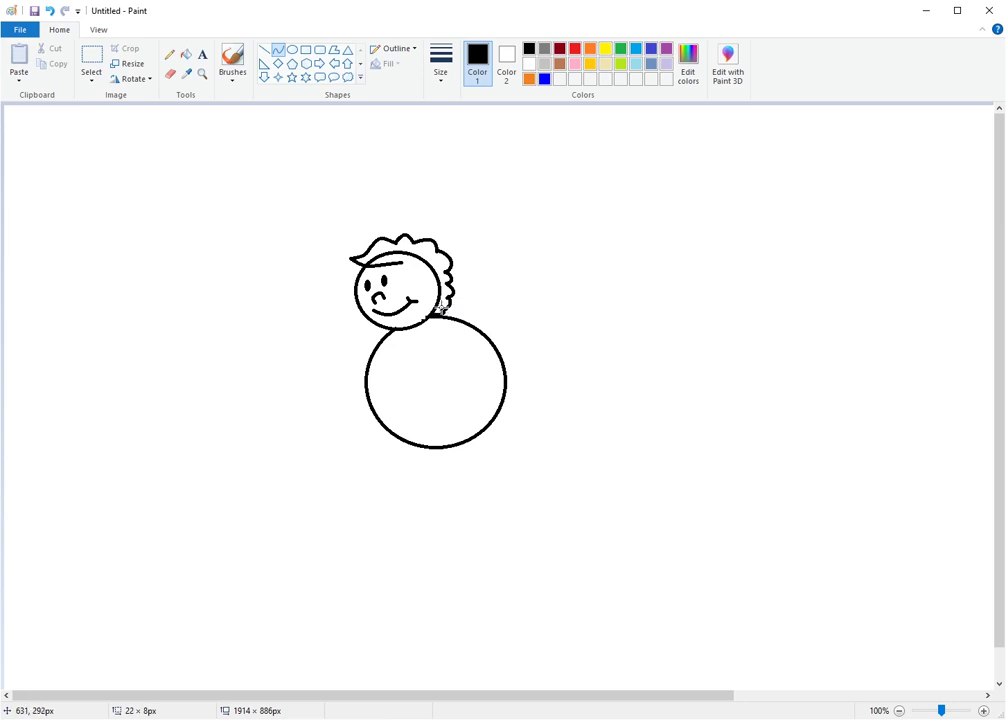
click(442, 309)
Draw the inner hairline and the ear with curves, and erase the head circle's outline inside the hair.
mouse_move(404, 262)
mouse_down()
mouse_move(423, 273)
mouse_move(404, 277)
mouse_move(422, 281)
mouse_move(428, 300)
mouse_move(441, 281)
mouse_up()
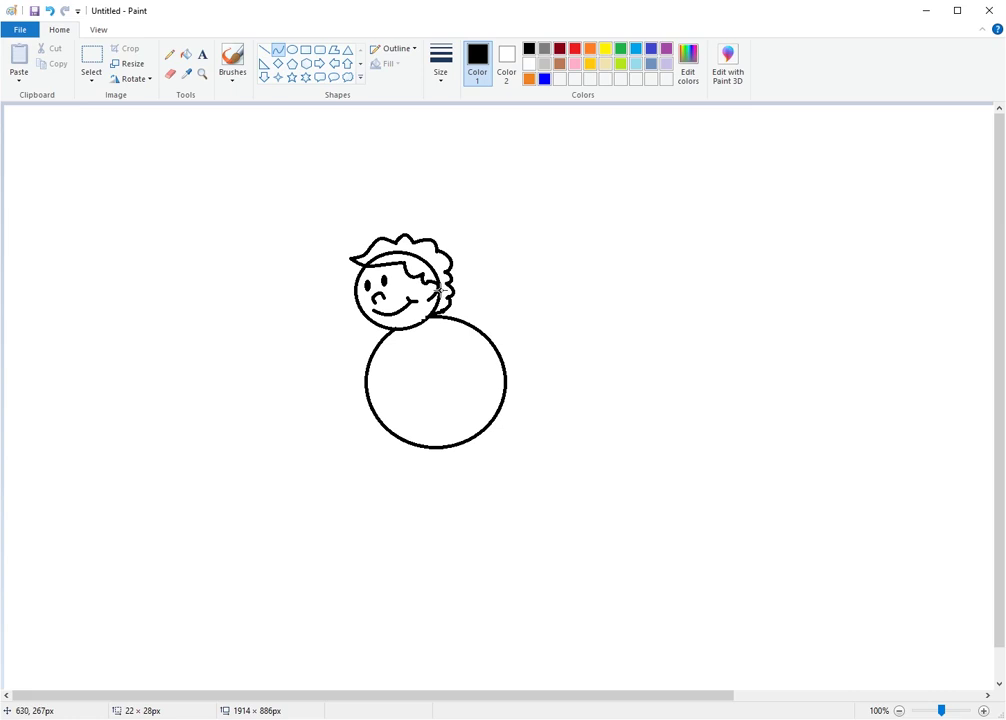
click(439, 290)
drag(426, 301, 435, 316)
drag(432, 307, 427, 307)
click(479, 302)
click(170, 73)
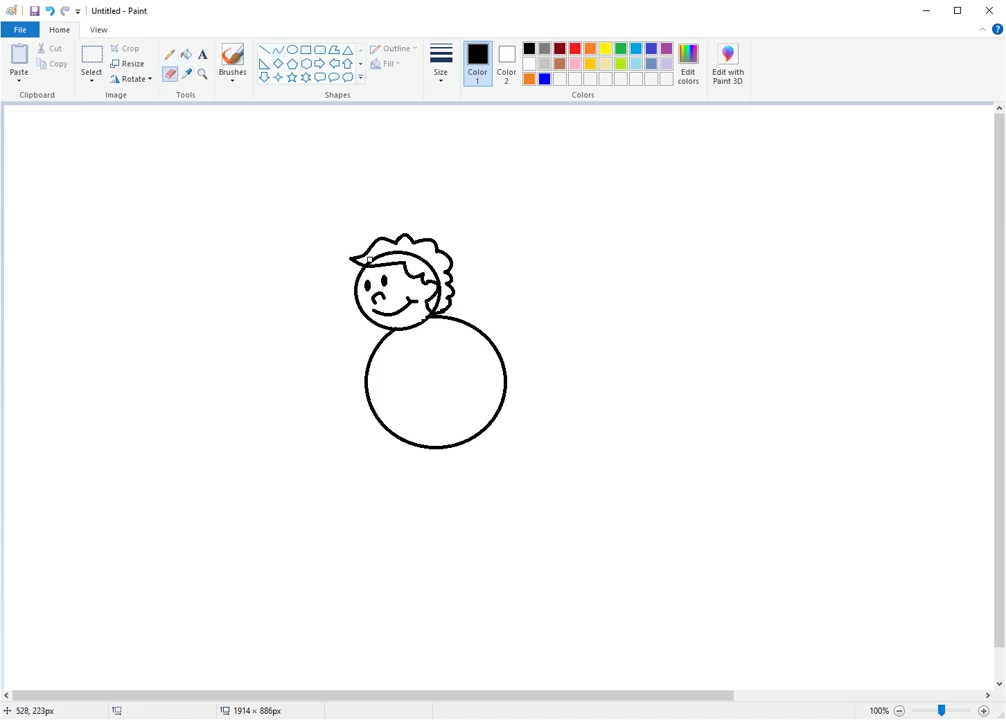
mouse_move(373, 257)
mouse_down()
mouse_move(414, 255)
mouse_move(436, 277)
mouse_up()
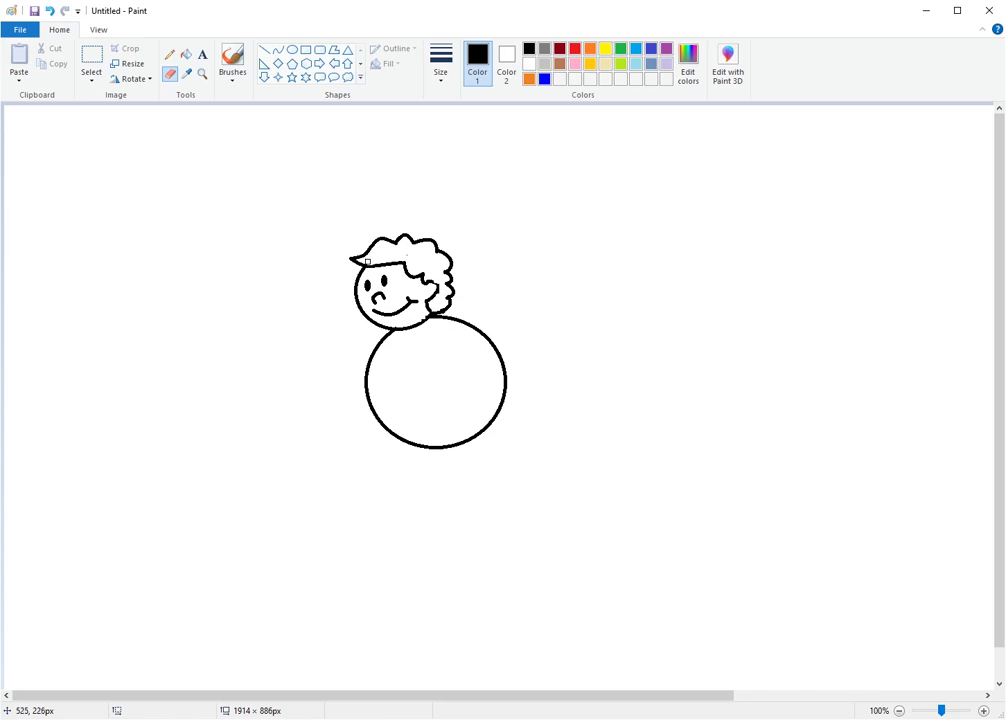
Draw two roughly parallel diagonal lines for the arm, running from the upper body down toward its right edge.
click(270, 57)
drag(456, 330, 544, 390)
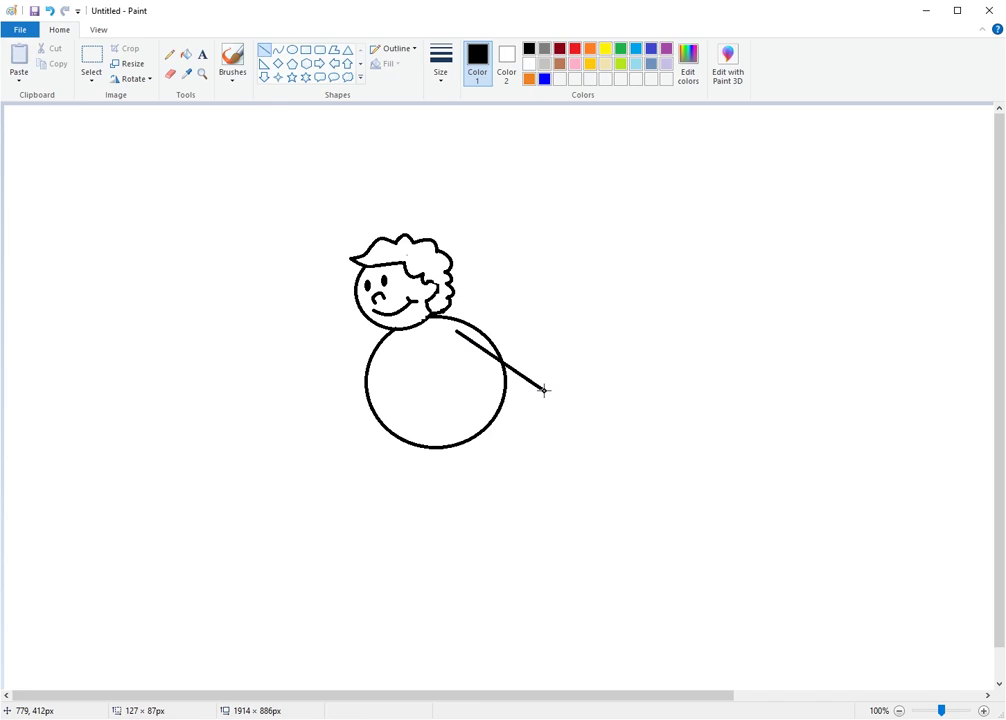
drag(543, 390, 541, 389)
drag(541, 389, 522, 370)
click(528, 399)
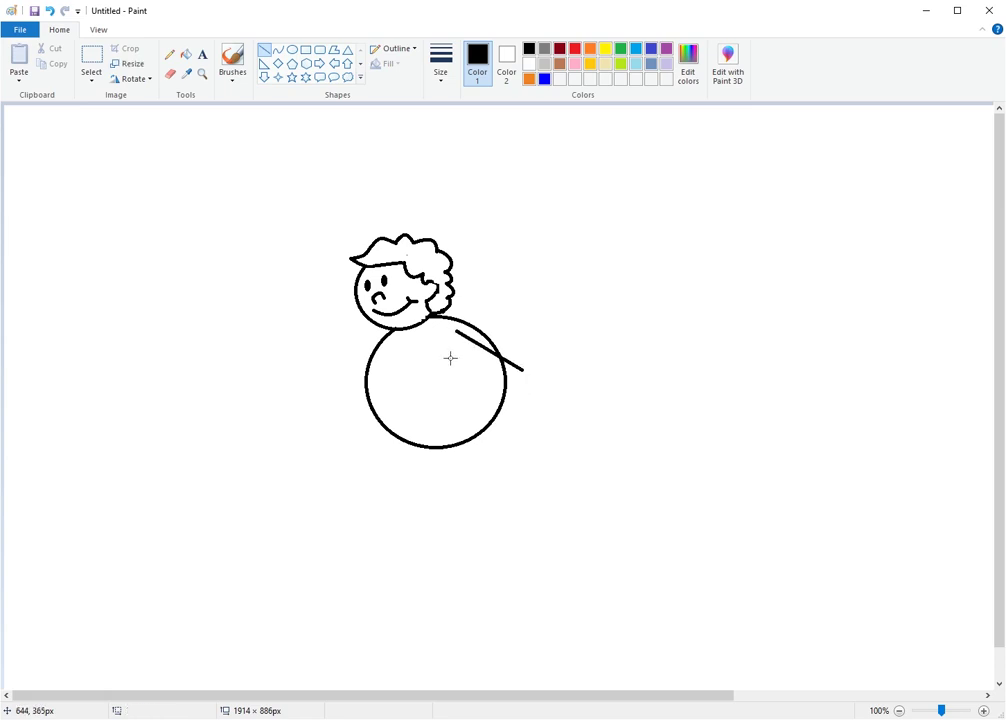
drag(444, 358, 493, 387)
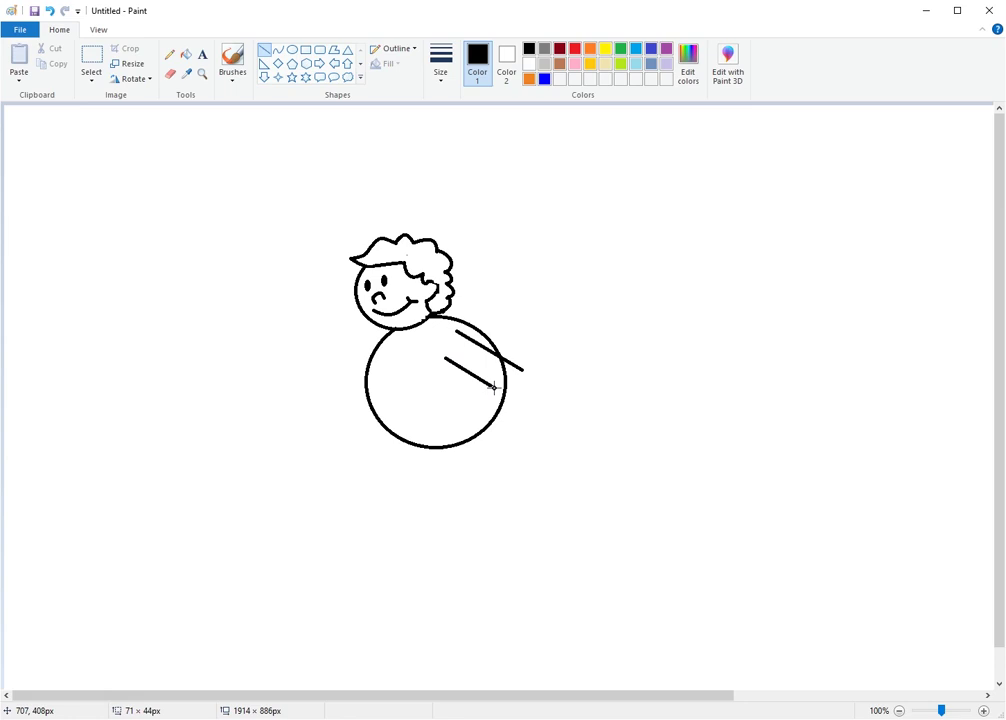
drag(493, 387, 494, 388)
click(493, 377)
Draw a rounded hand outline with curves joining the lower ends of the two arm lines.
click(278, 49)
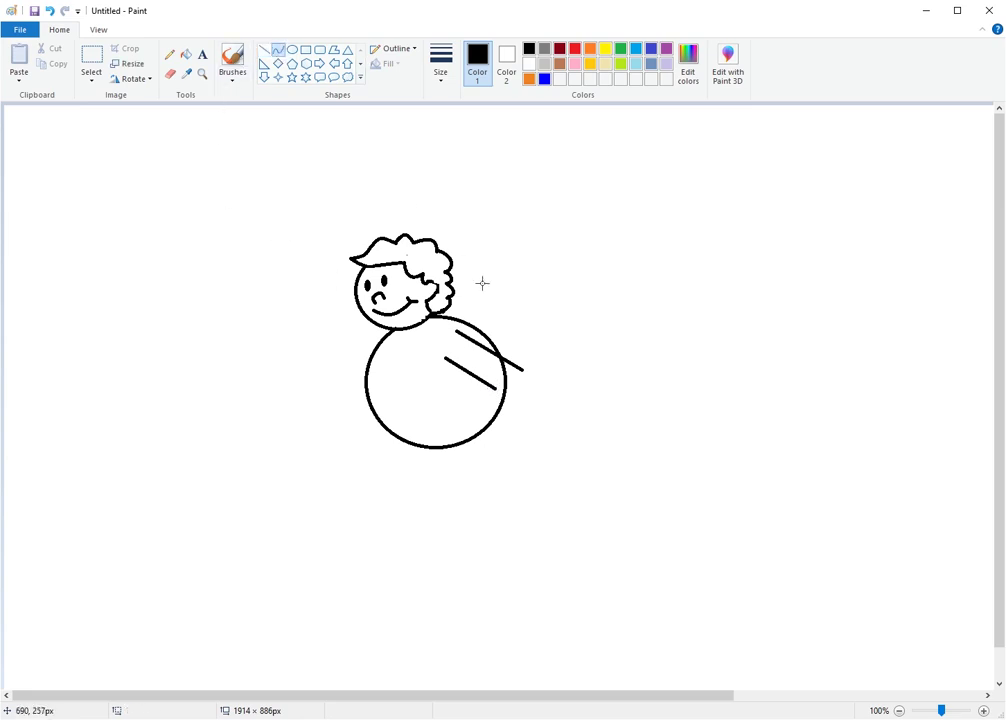
drag(520, 369, 495, 429)
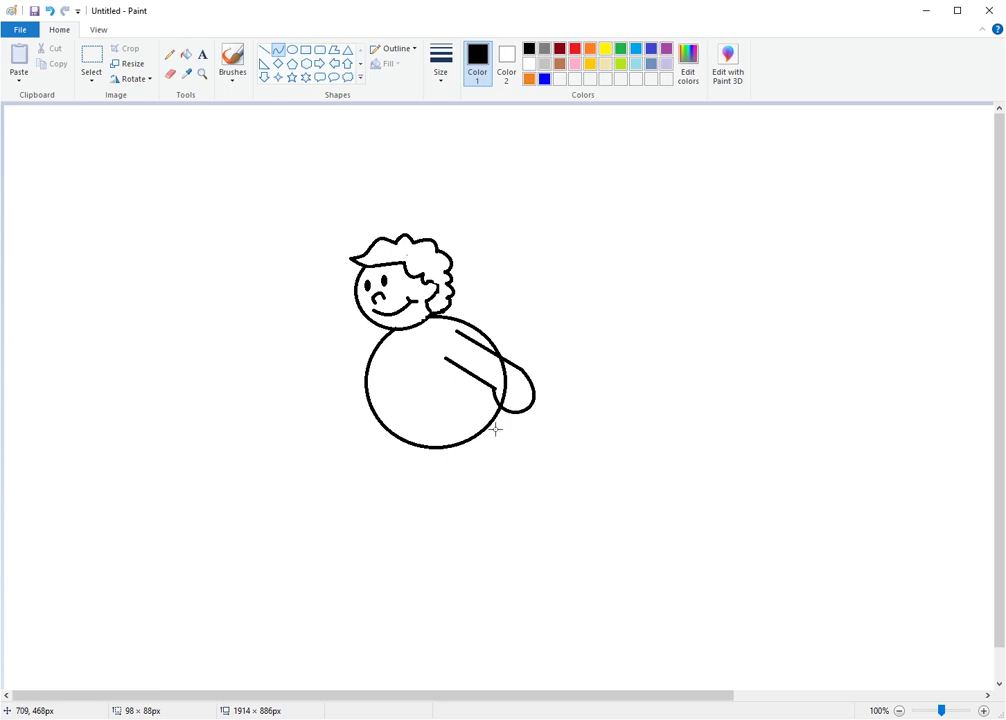
drag(495, 429, 496, 429)
click(639, 368)
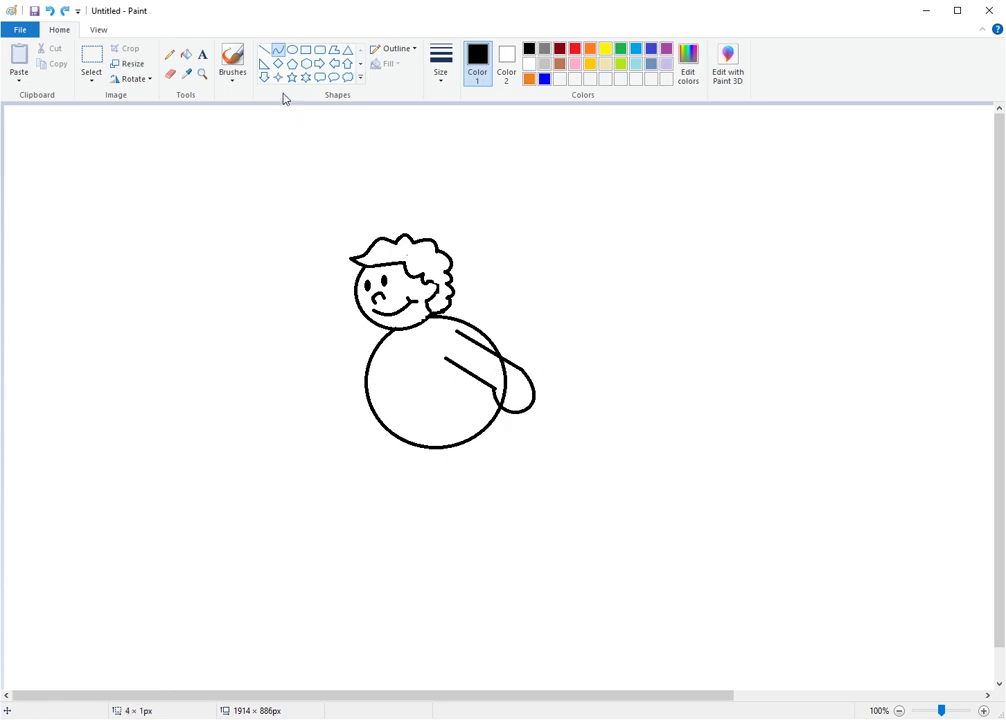
Draw a small oval thumb of about 23 × 19 px on the left side of the hand.
click(291, 50)
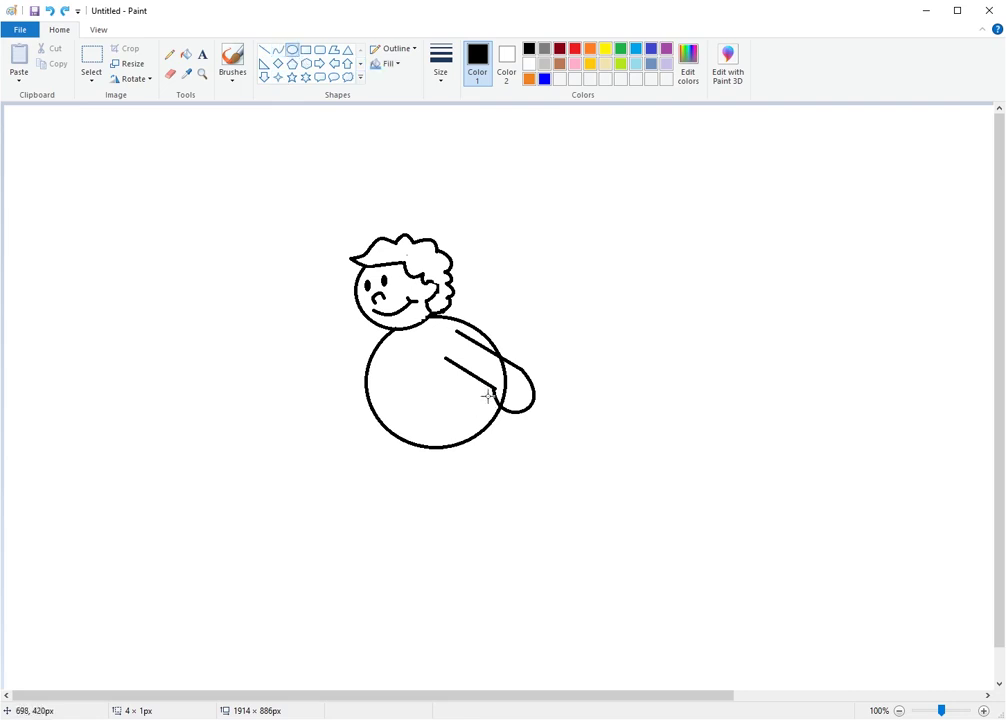
drag(485, 394, 499, 407)
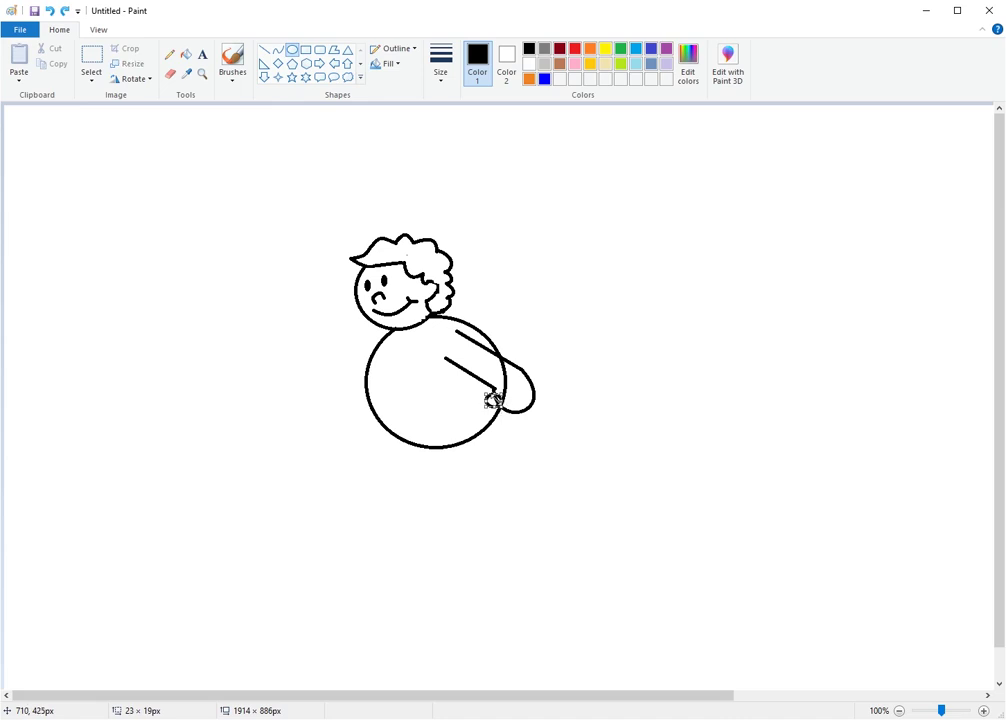
click(578, 394)
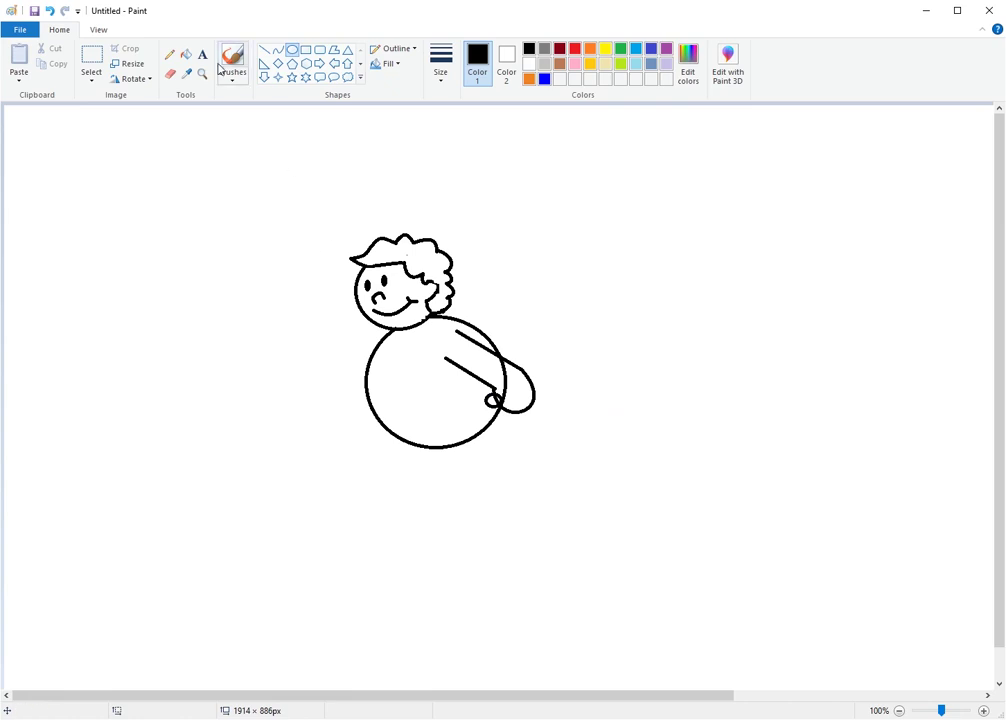
Draw three short lines separating the fingers, and erase the body and thumb outlines crossing the arm and hand.
click(263, 51)
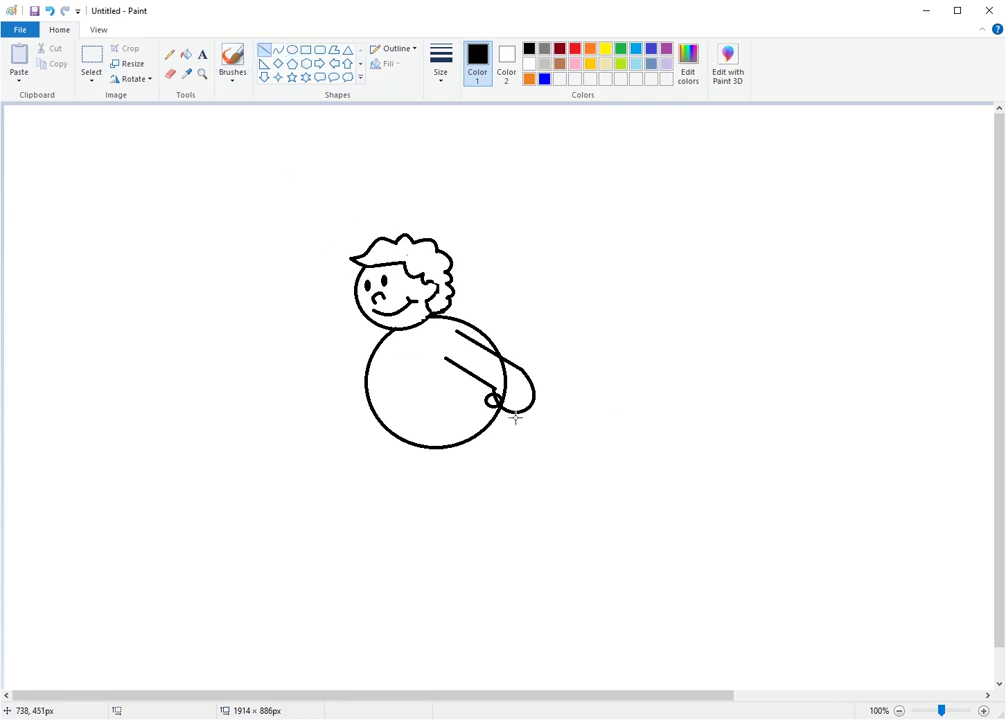
drag(510, 402, 514, 411)
click(581, 471)
drag(512, 395, 523, 410)
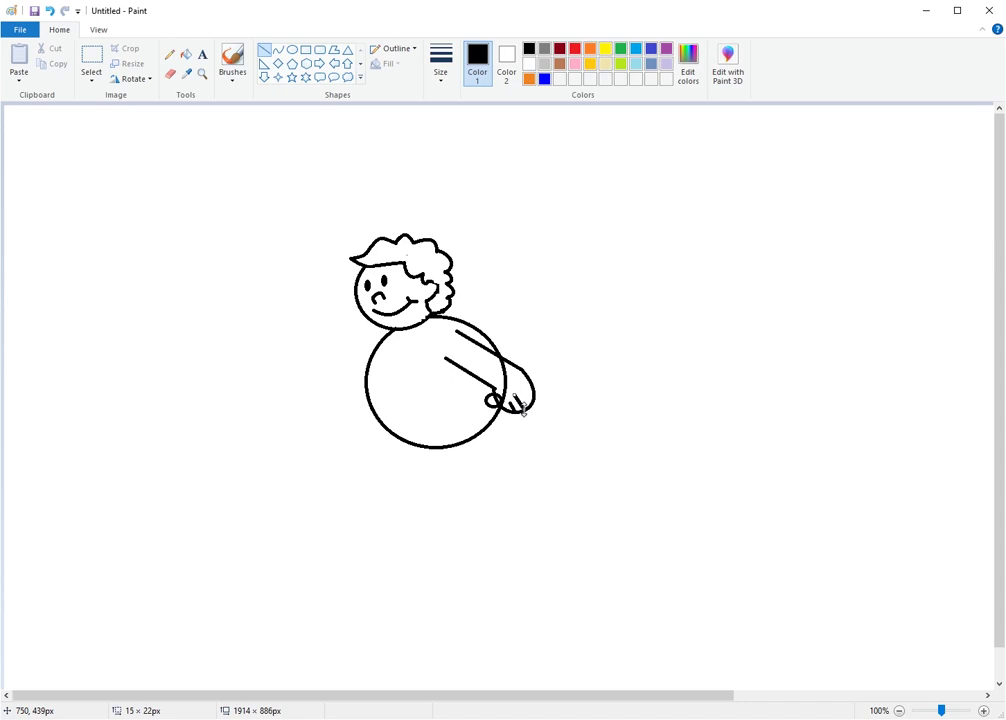
click(546, 424)
drag(523, 398, 533, 402)
click(170, 73)
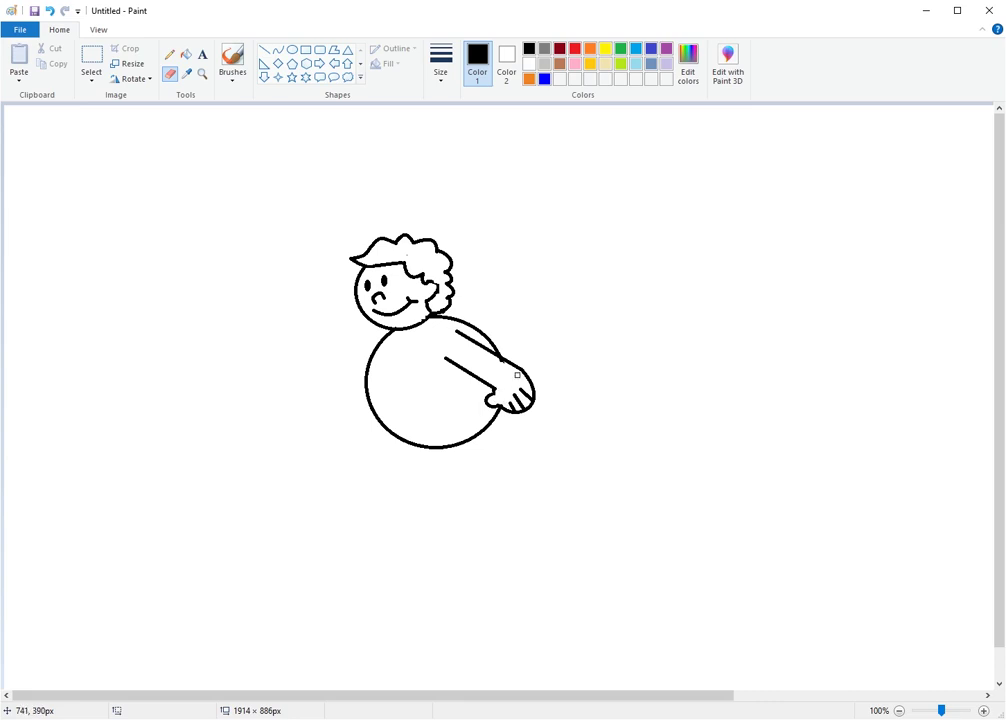
Draw two near-vertical lines for the front leg below the body, making the right line longer than the left.
click(266, 50)
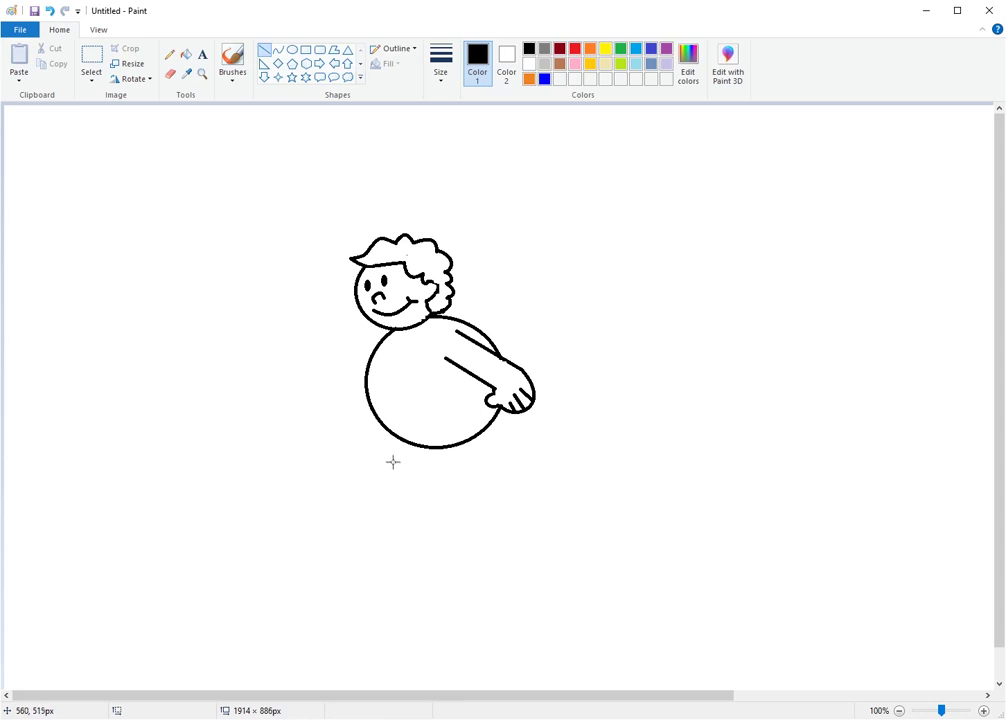
drag(415, 444, 415, 468)
drag(442, 448, 445, 491)
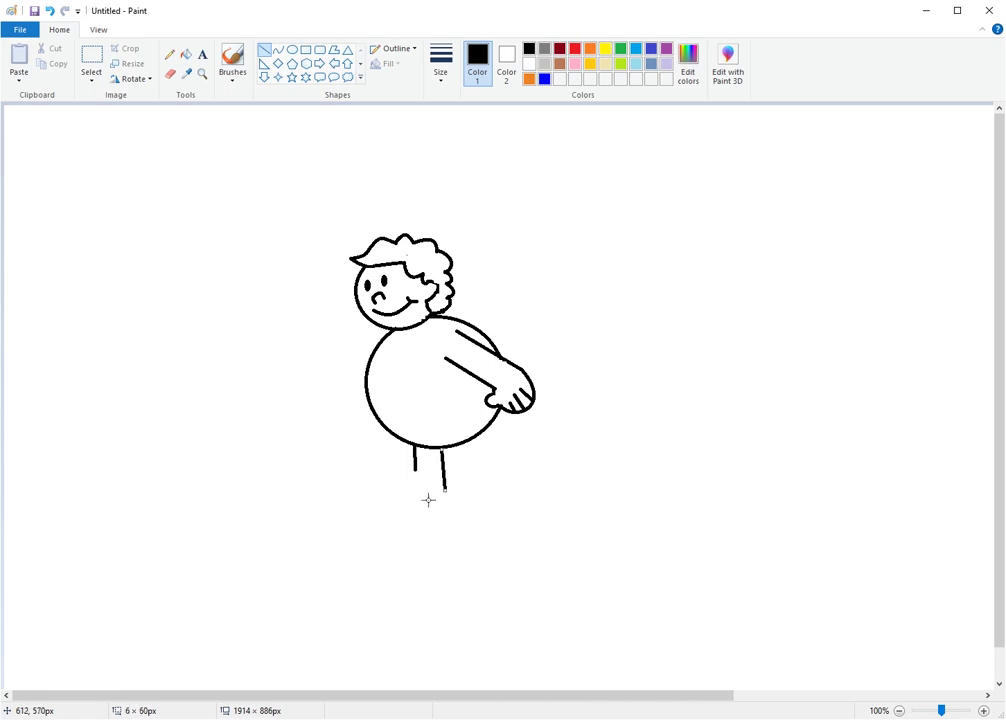
click(427, 500)
Draw a rounded foot pointing down-left with curves connecting the ends of the two front leg lines.
click(278, 52)
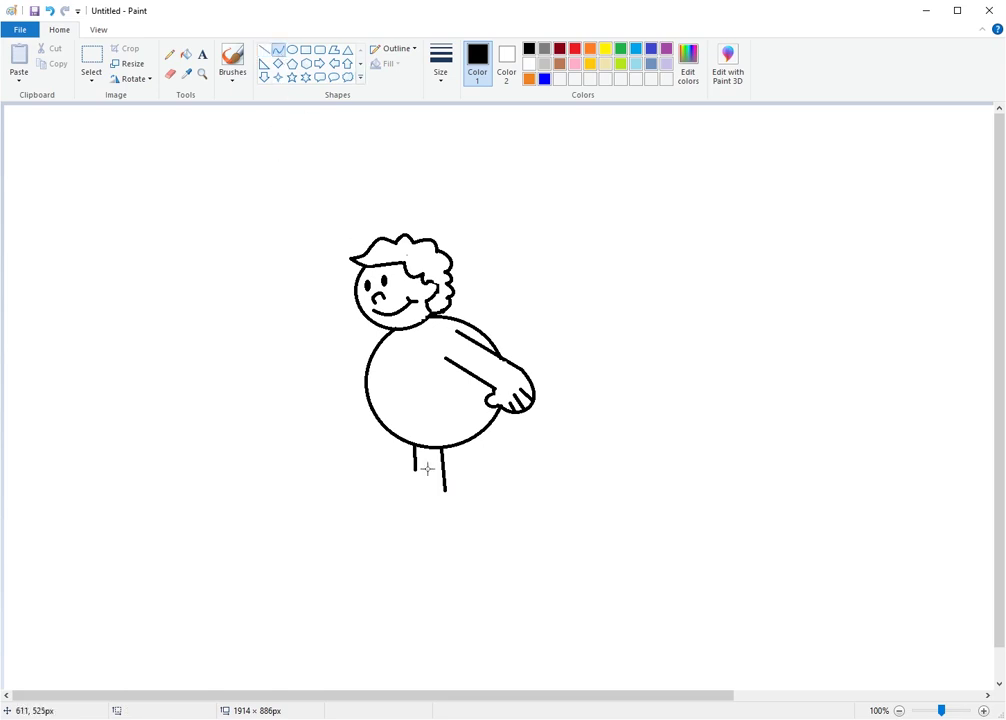
mouse_move(414, 471)
mouse_down()
mouse_move(396, 508)
mouse_move(388, 491)
mouse_up()
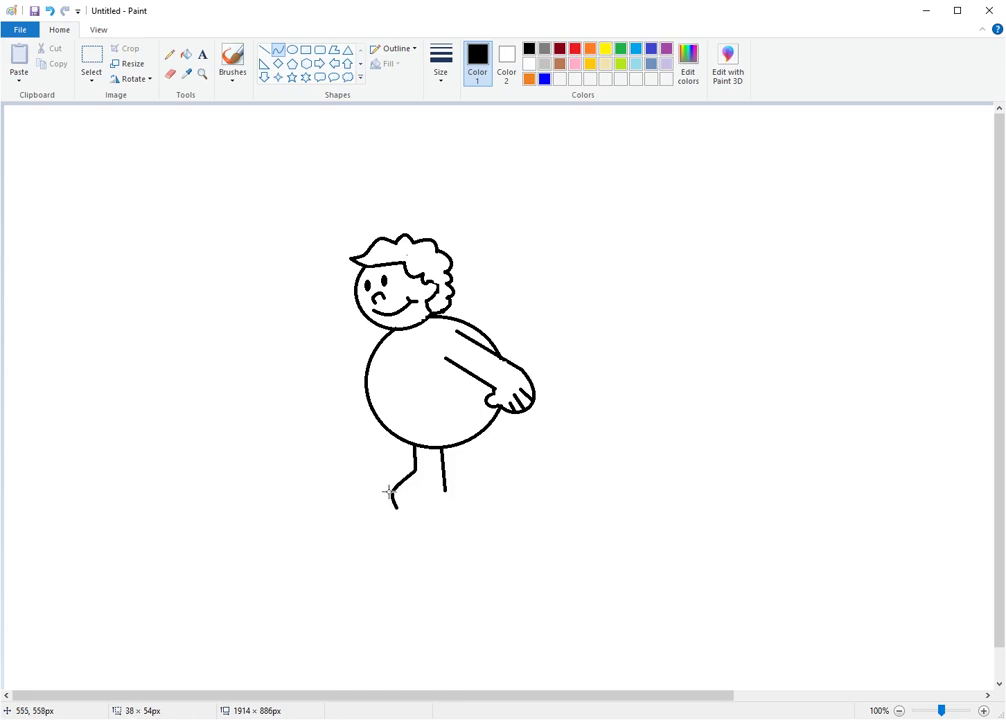
click(394, 507)
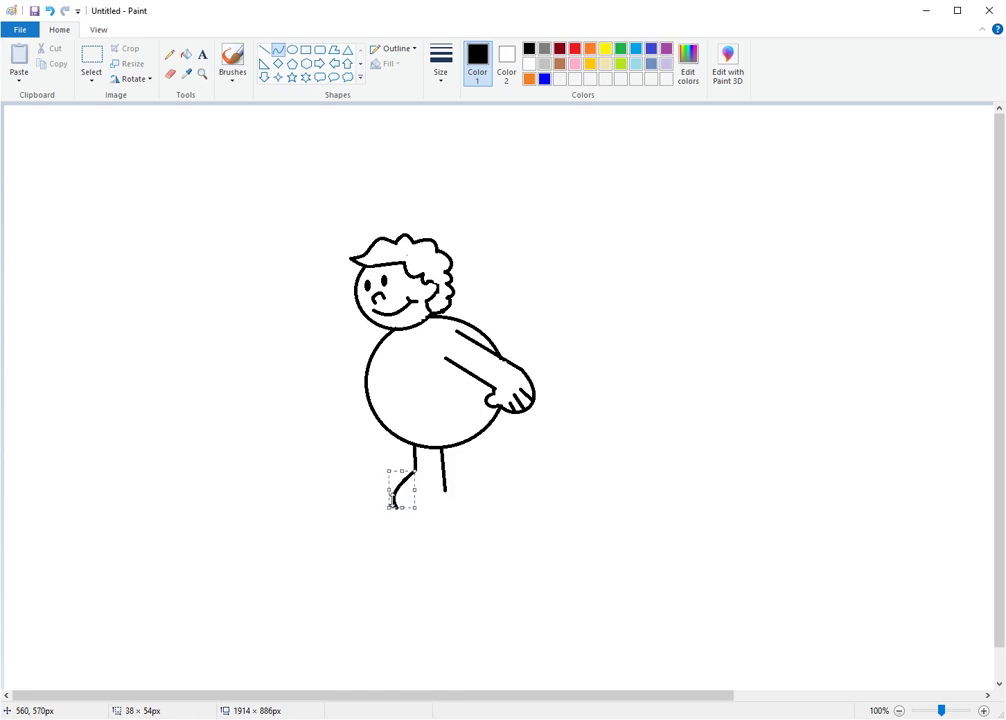
click(376, 503)
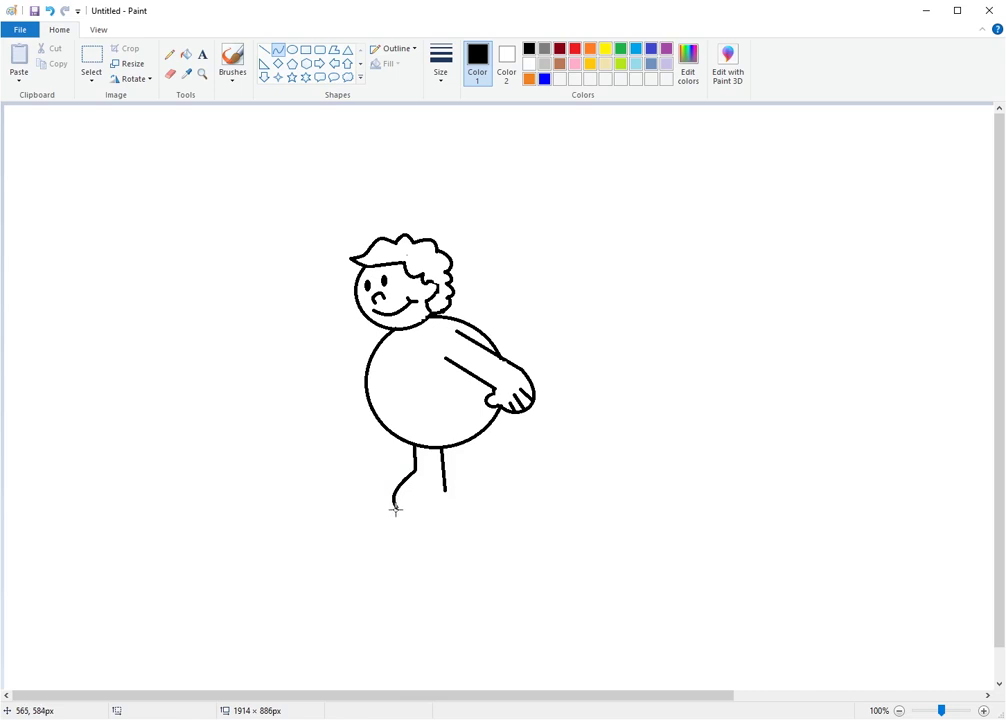
mouse_move(395, 509)
mouse_down()
mouse_move(445, 490)
mouse_move(406, 516)
mouse_up()
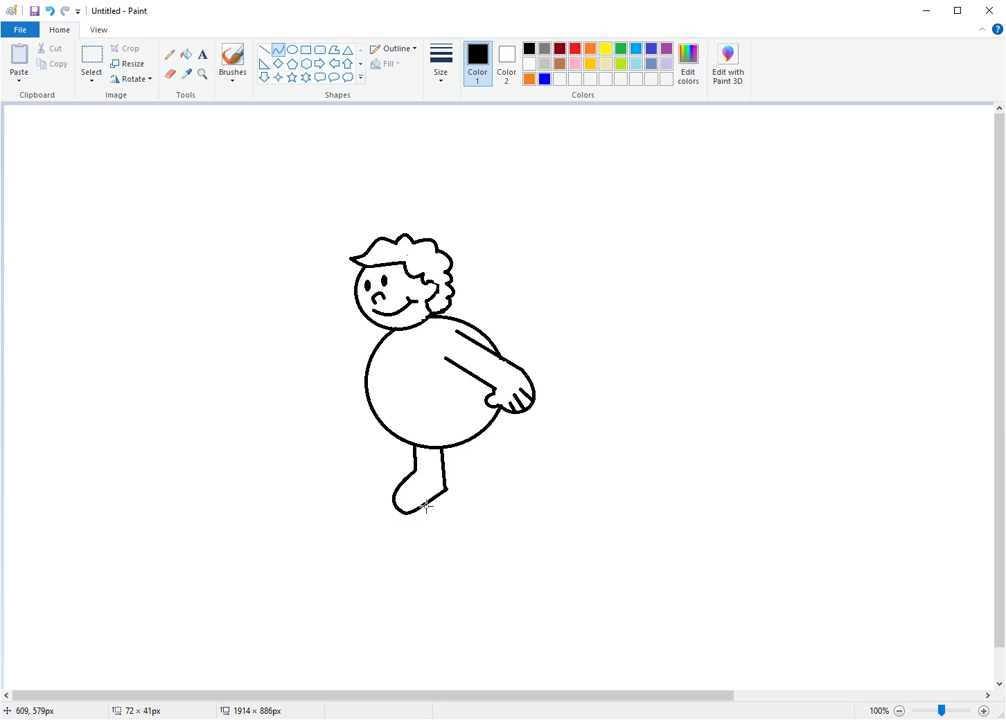
click(407, 512)
click(487, 506)
Draw two diagonal lines for the back leg, extending down-right from the body's lower right edge.
click(263, 49)
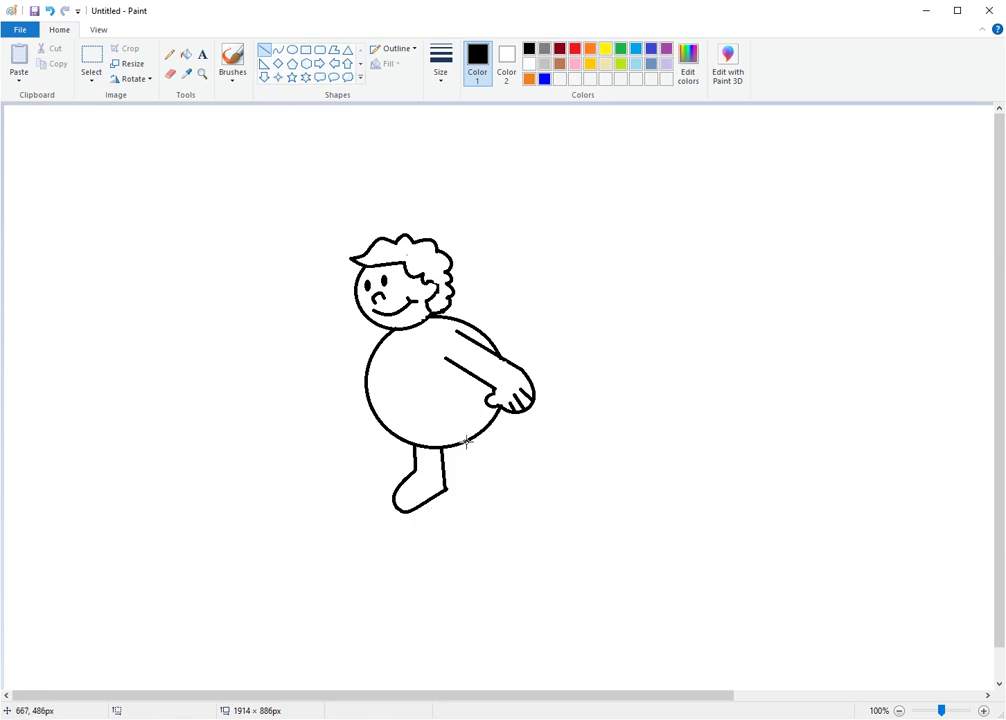
drag(466, 441, 523, 454)
click(521, 462)
click(549, 453)
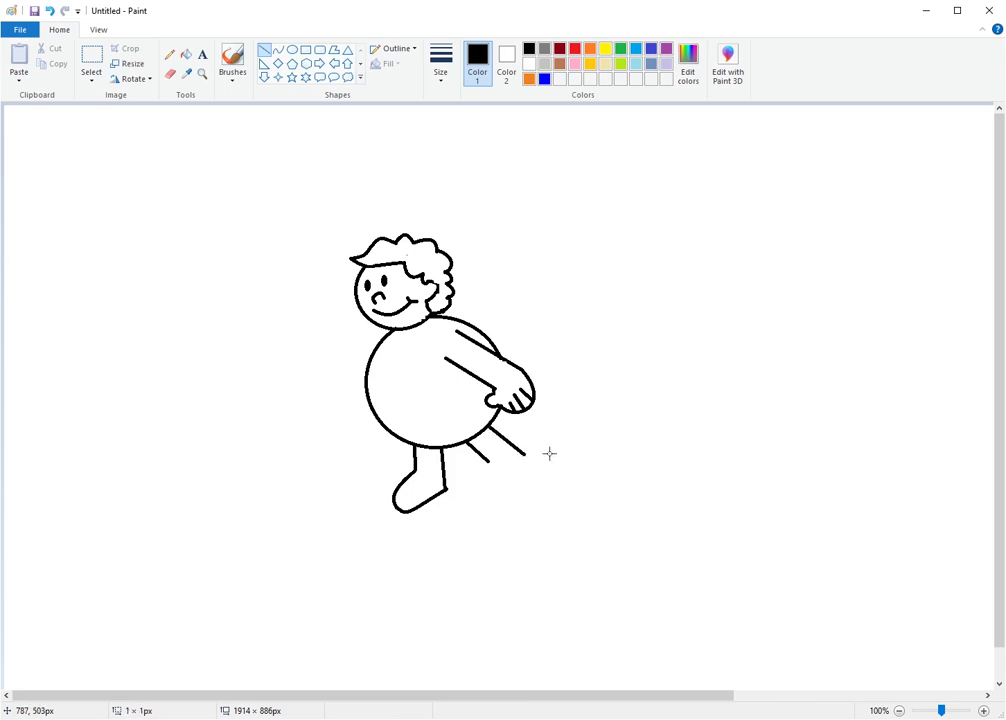
Draw a curved foot joining the back leg's lines and a rounded thigh top inside the body, erasing the body outline between them.
click(278, 49)
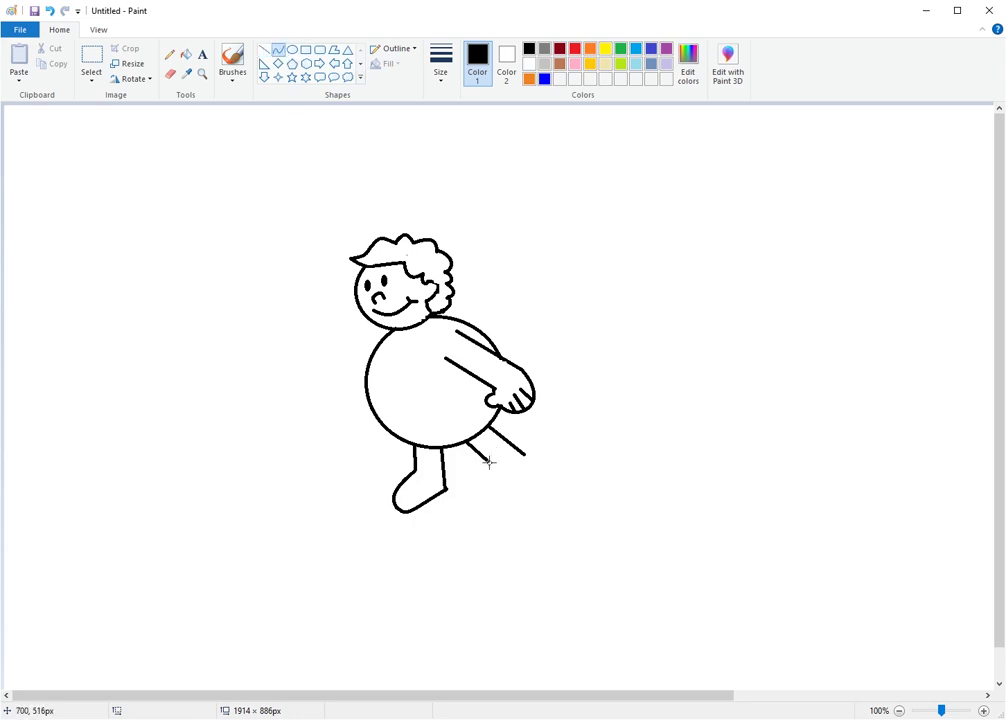
mouse_move(488, 459)
mouse_down()
mouse_move(493, 500)
mouse_move(481, 487)
mouse_move(511, 479)
mouse_move(493, 502)
mouse_move(497, 491)
mouse_move(511, 509)
mouse_up()
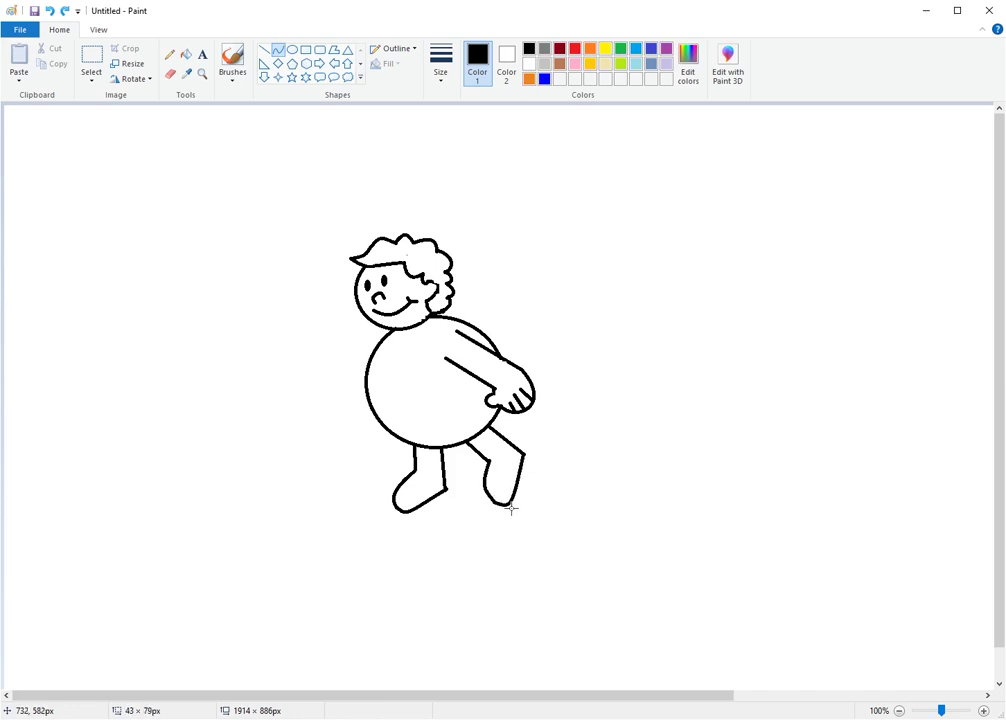
click(565, 477)
drag(499, 415, 446, 419)
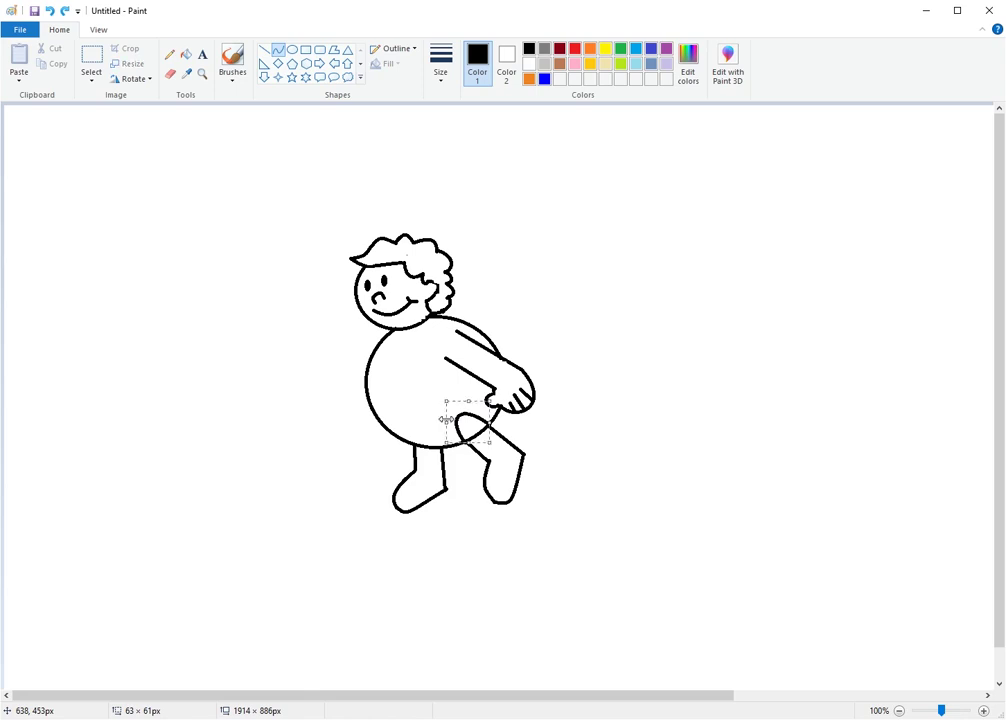
click(583, 425)
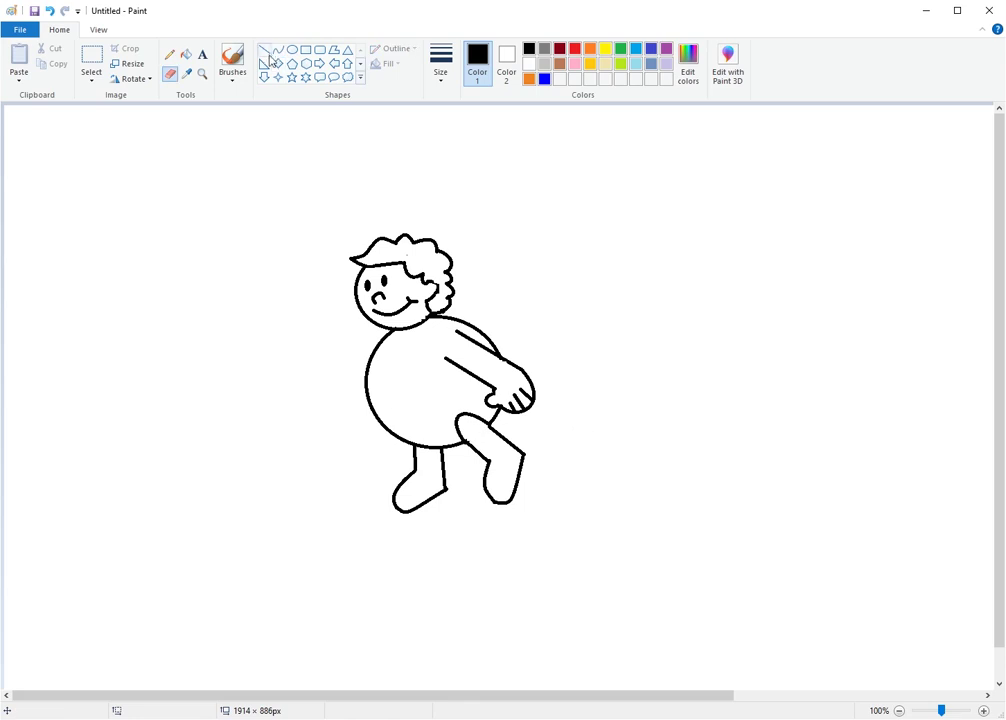
Draw a loincloth with a diagonal line from the arm past the body's lower left and a short line back, erasing the body outline between.
click(264, 50)
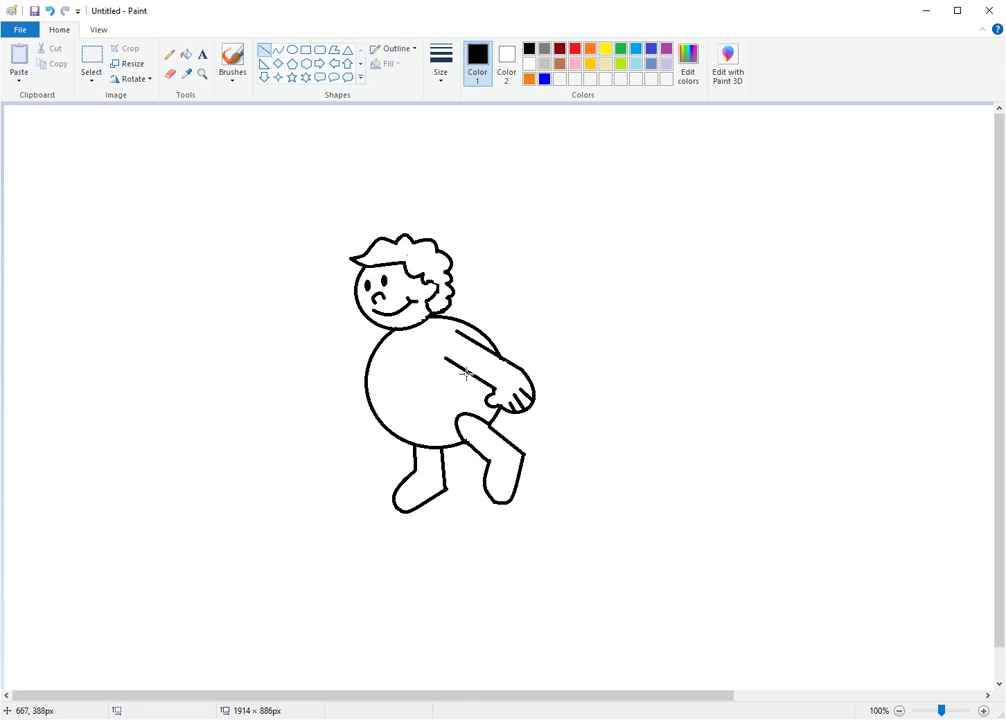
mouse_move(469, 373)
mouse_down()
mouse_move(378, 403)
mouse_move(365, 425)
mouse_move(416, 445)
mouse_up()
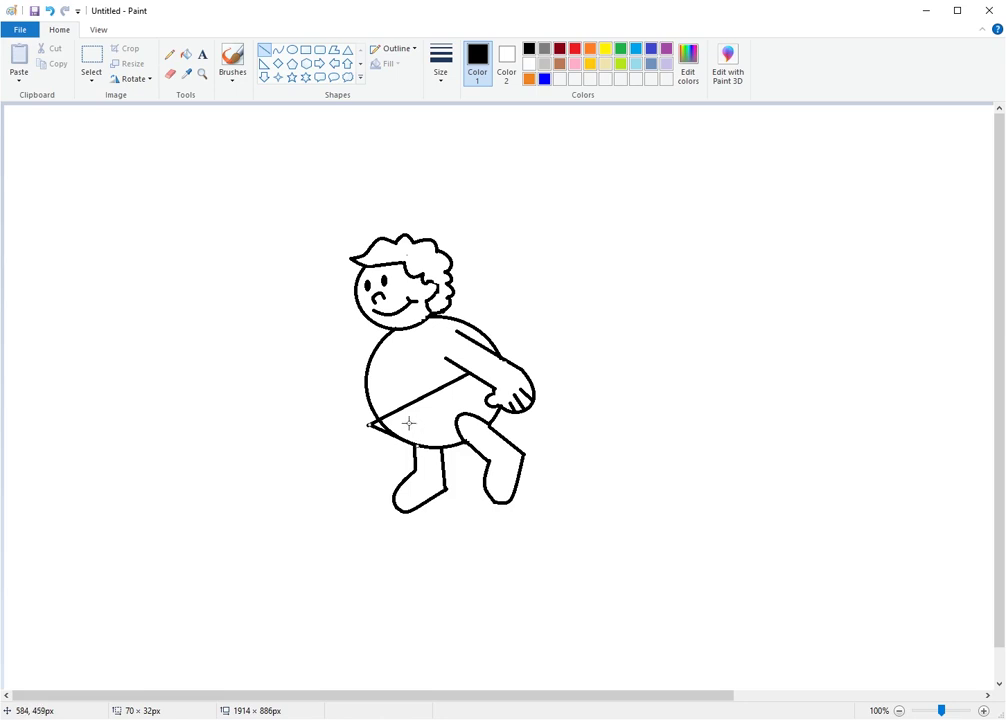
click(170, 73)
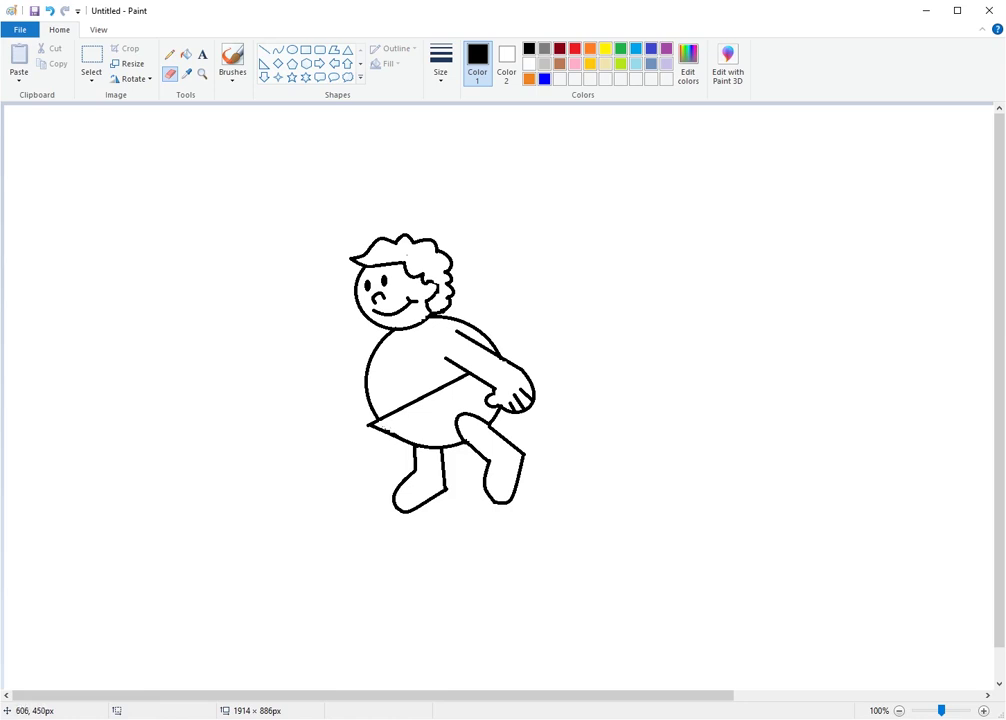
Draw the near wing's upper edge as a straight line rising right from behind the neck, continued by a gentle S-curve to the tip.
click(264, 49)
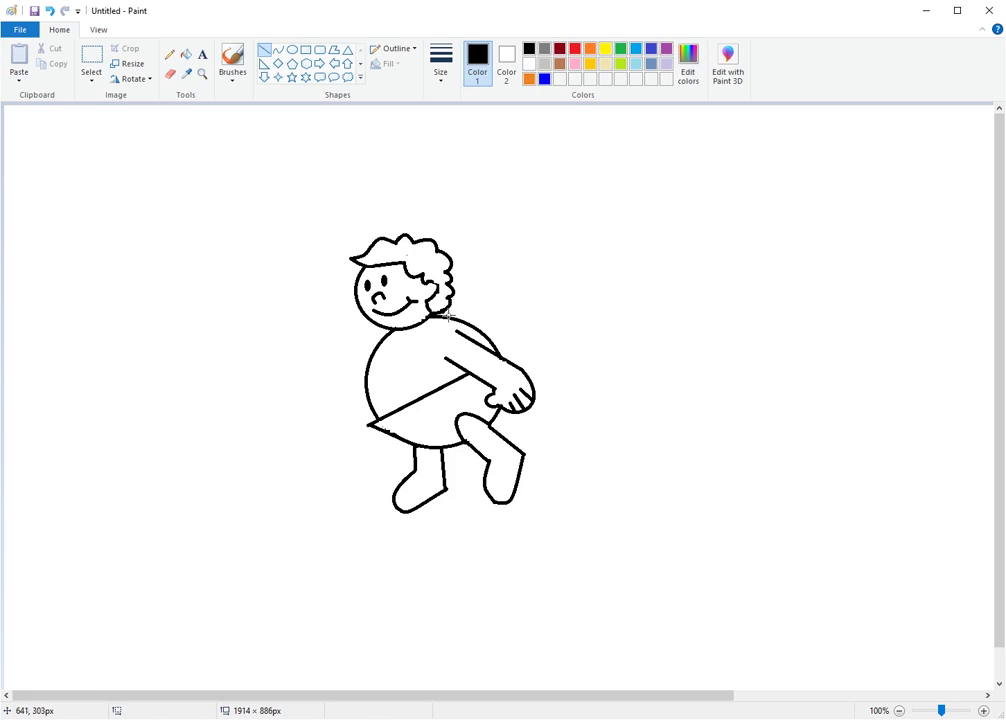
drag(443, 315, 562, 206)
click(277, 48)
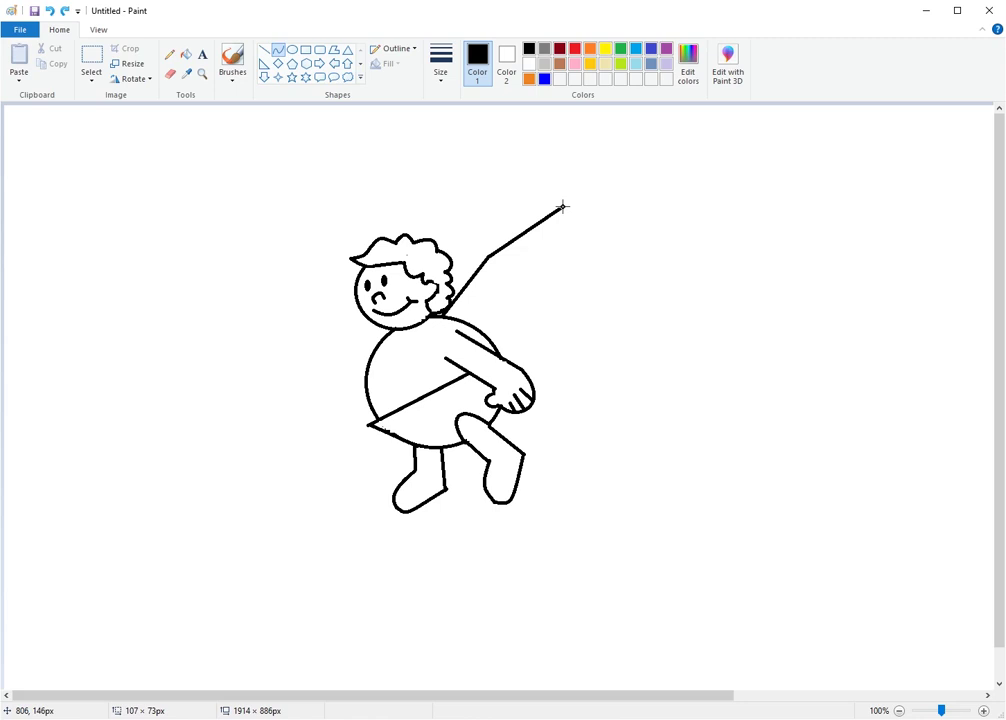
drag(511, 238, 518, 246)
click(611, 231)
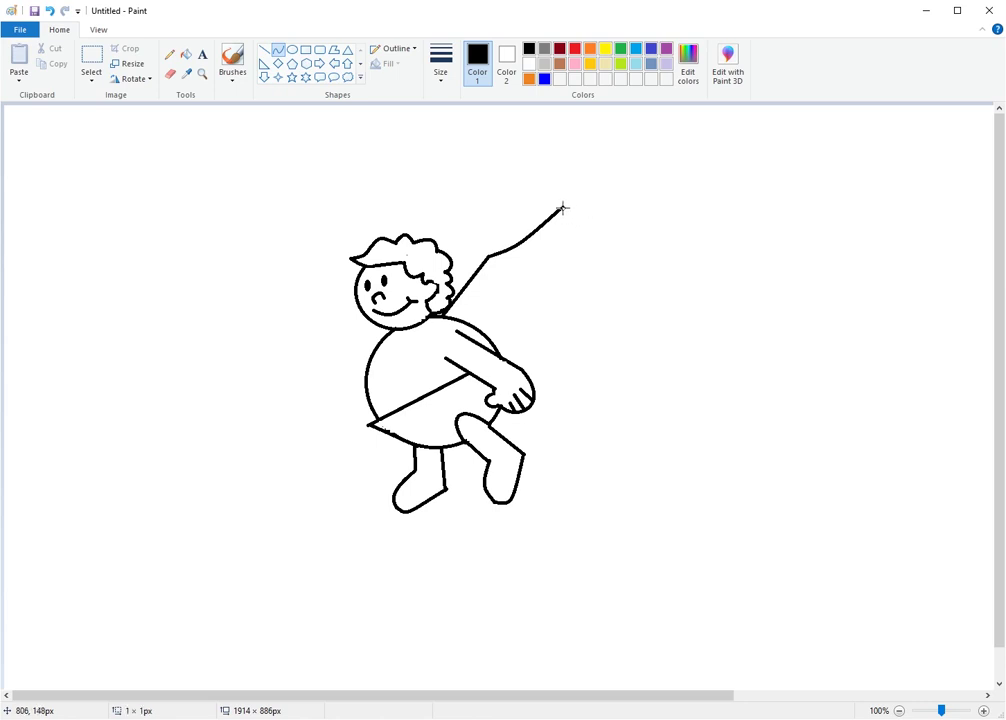
Draw the near wing's second edge from the tip back down to the shoulder, forming a narrow band beneath the upper edge.
drag(562, 208, 544, 241)
click(543, 239)
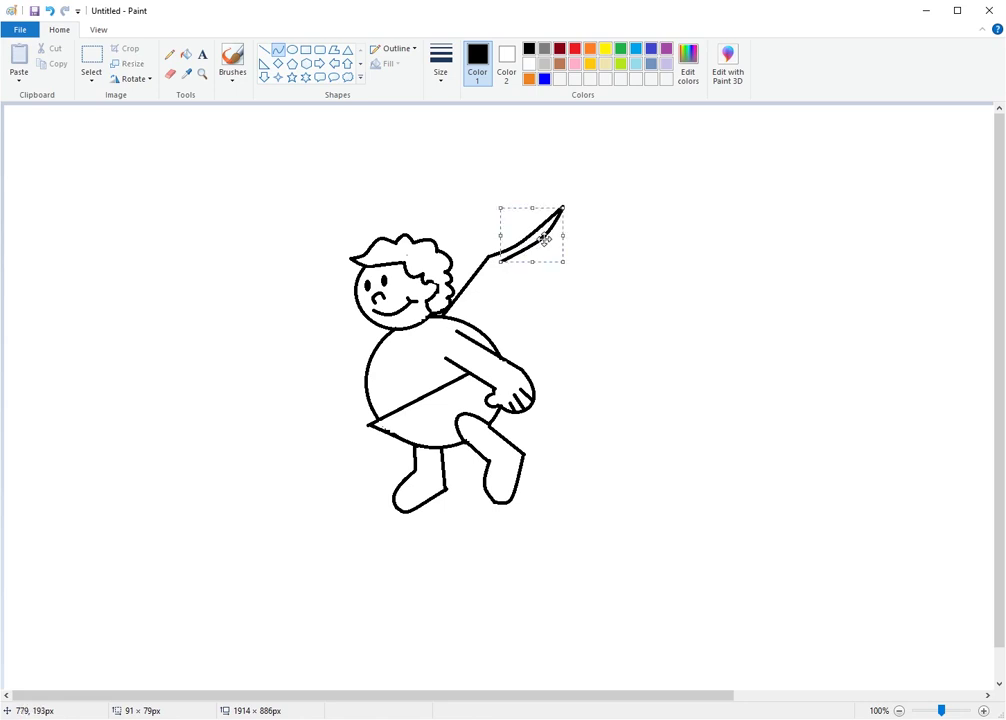
click(635, 255)
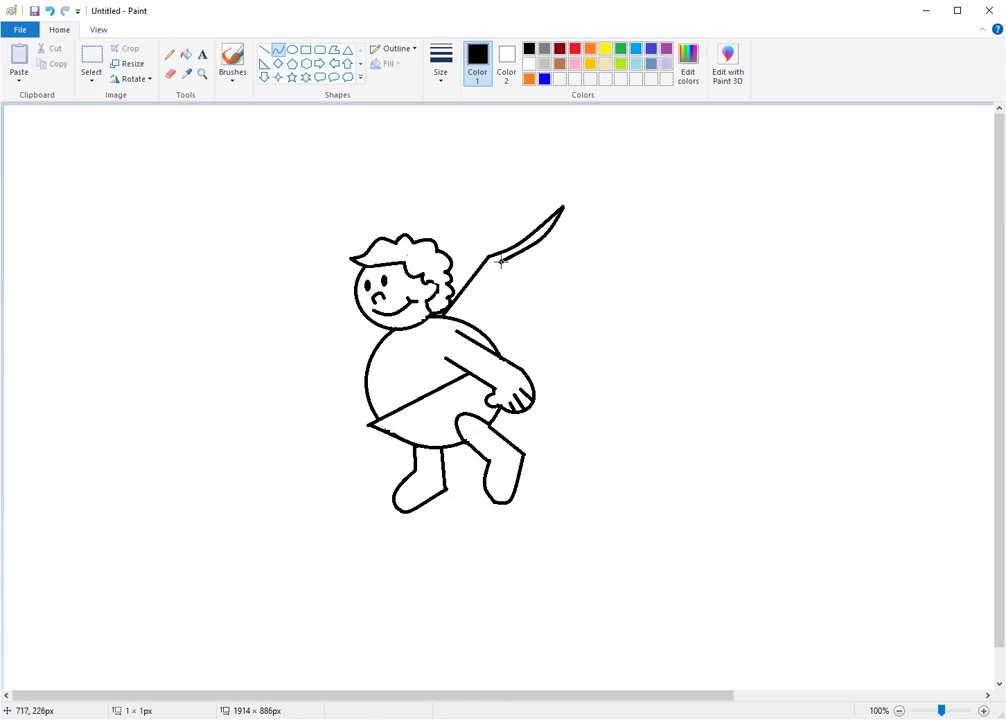
drag(501, 261, 452, 318)
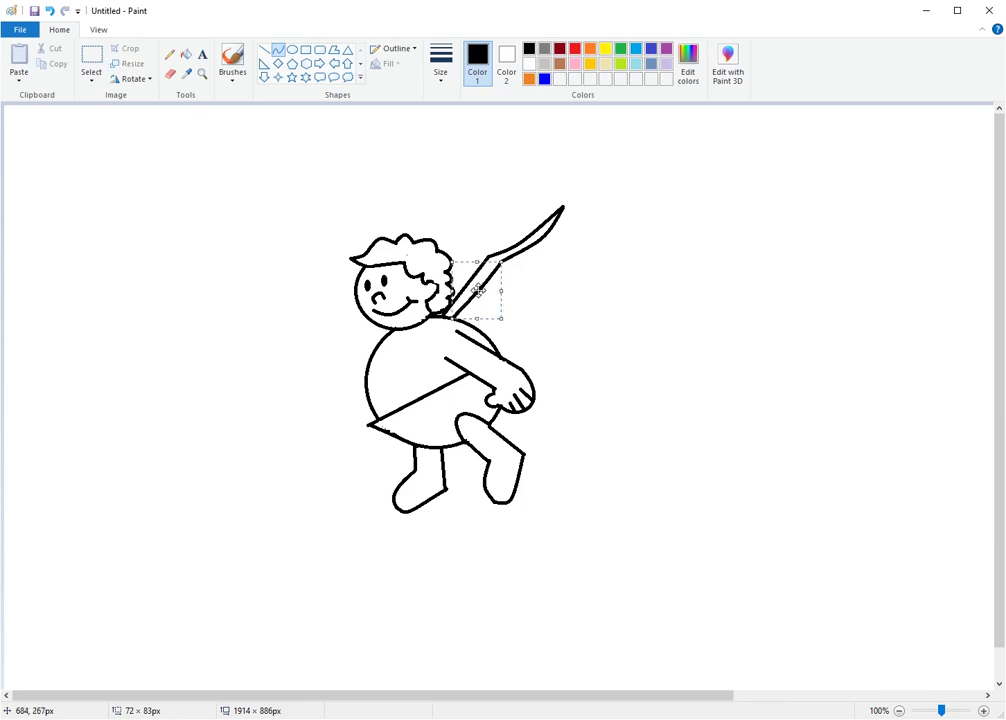
click(546, 285)
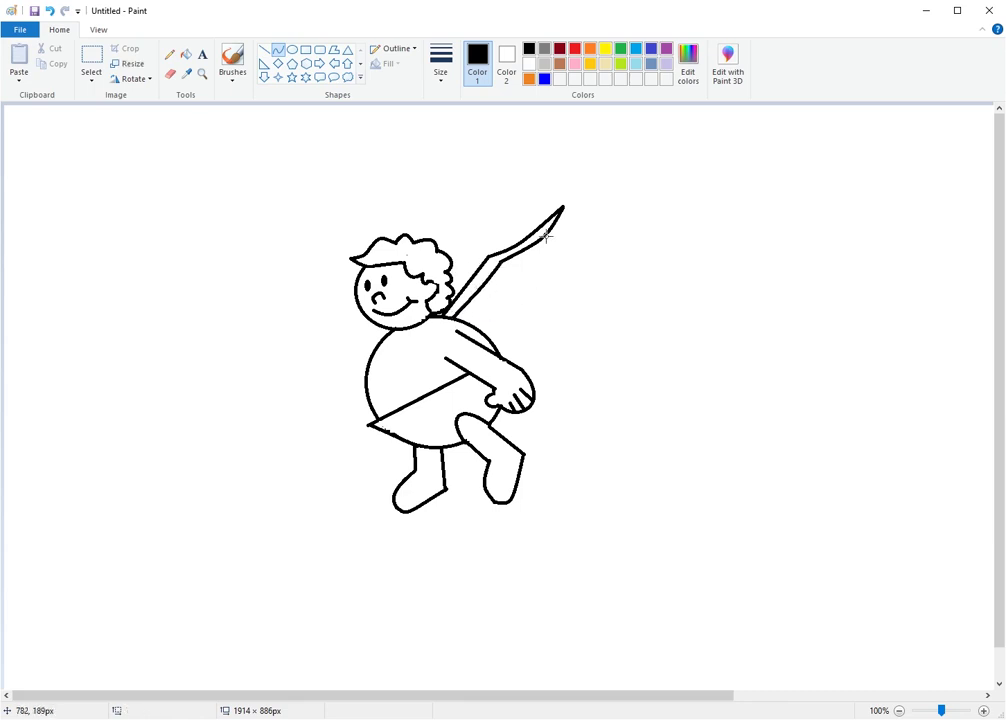
Draw a row of rounded outer feathers along the near wing, shrinking from below the tip down to the character's back.
mouse_move(546, 236)
mouse_down()
mouse_move(543, 247)
mouse_move(575, 225)
mouse_move(537, 272)
mouse_move(538, 262)
mouse_move(579, 254)
mouse_move(565, 256)
mouse_move(569, 268)
mouse_move(536, 272)
mouse_up()
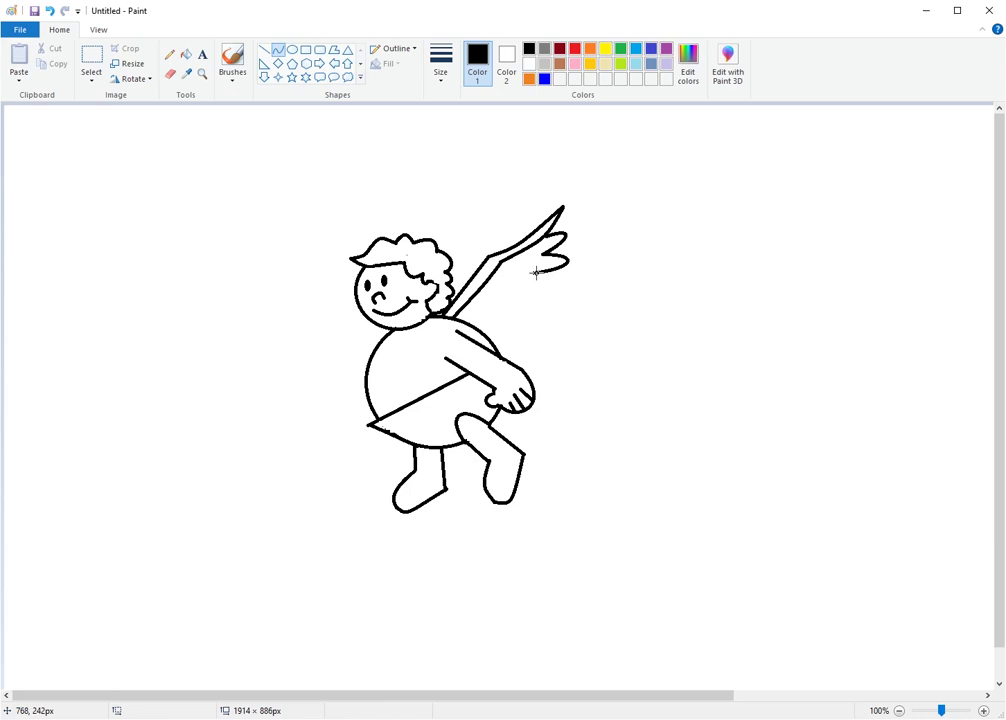
mouse_move(536, 272)
mouse_down()
mouse_move(527, 291)
mouse_move(537, 279)
mouse_move(575, 283)
mouse_move(518, 302)
mouse_move(565, 303)
mouse_move(515, 304)
mouse_move(507, 314)
mouse_move(548, 317)
mouse_move(505, 321)
mouse_move(516, 325)
mouse_move(500, 330)
mouse_move(515, 335)
mouse_move(496, 341)
mouse_move(507, 344)
mouse_move(532, 258)
mouse_move(508, 278)
mouse_move(530, 281)
mouse_up()
click(534, 341)
key(ctrl+z)
click(530, 338)
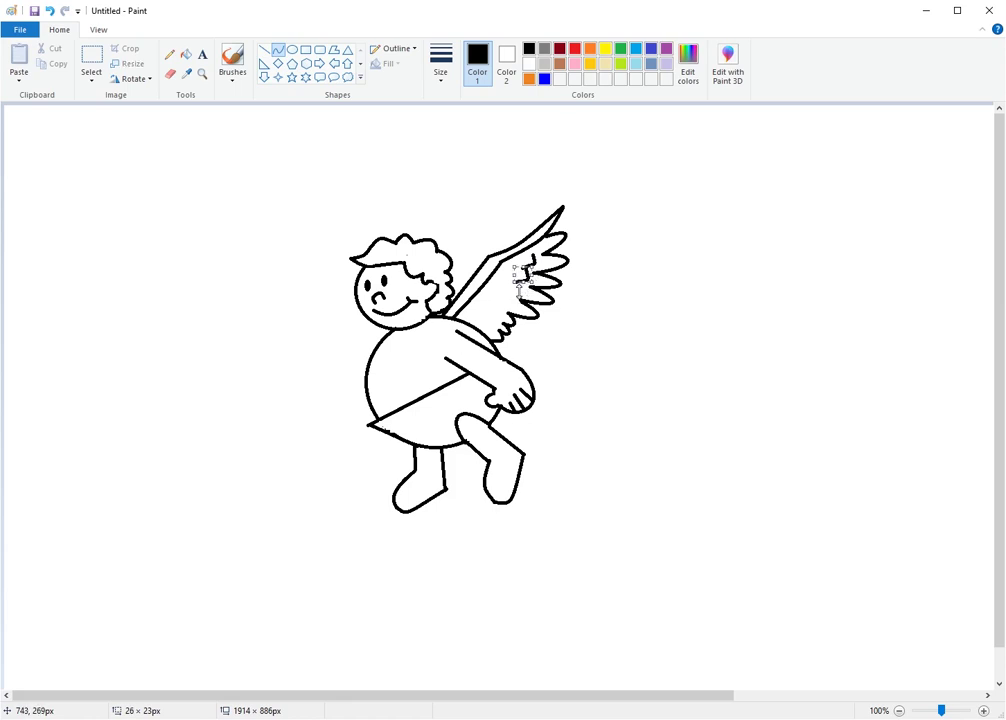
Draw an inner row of small scalloped feathers on the near wing, running from the band down to the character's back.
key(ctrl+z)
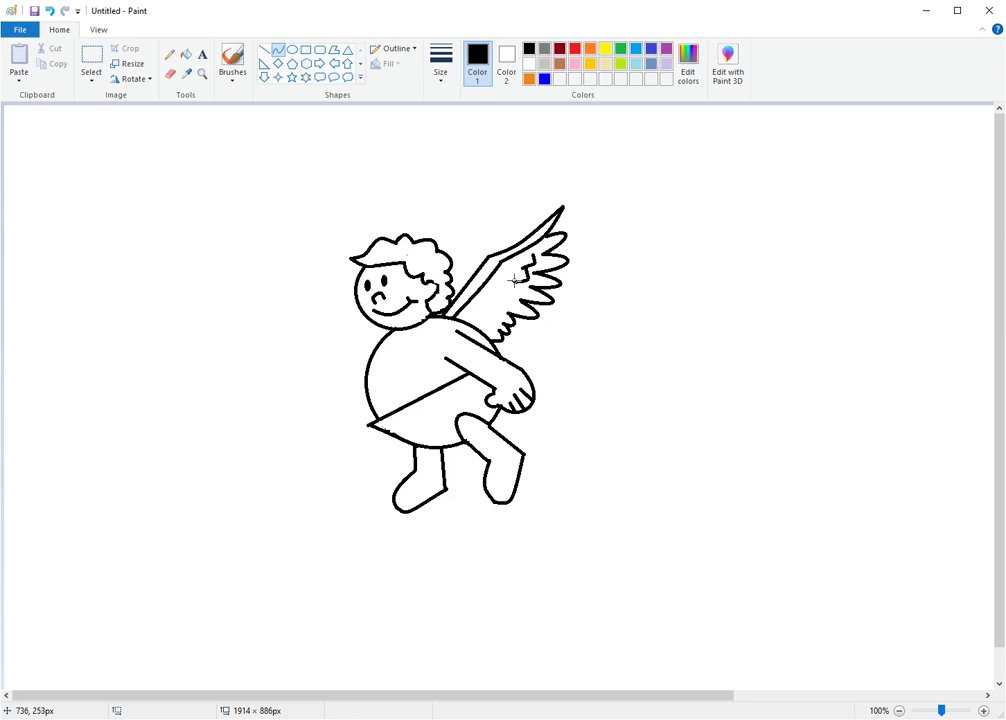
mouse_move(516, 278)
mouse_down()
mouse_move(507, 291)
mouse_move(516, 294)
mouse_move(492, 317)
mouse_up()
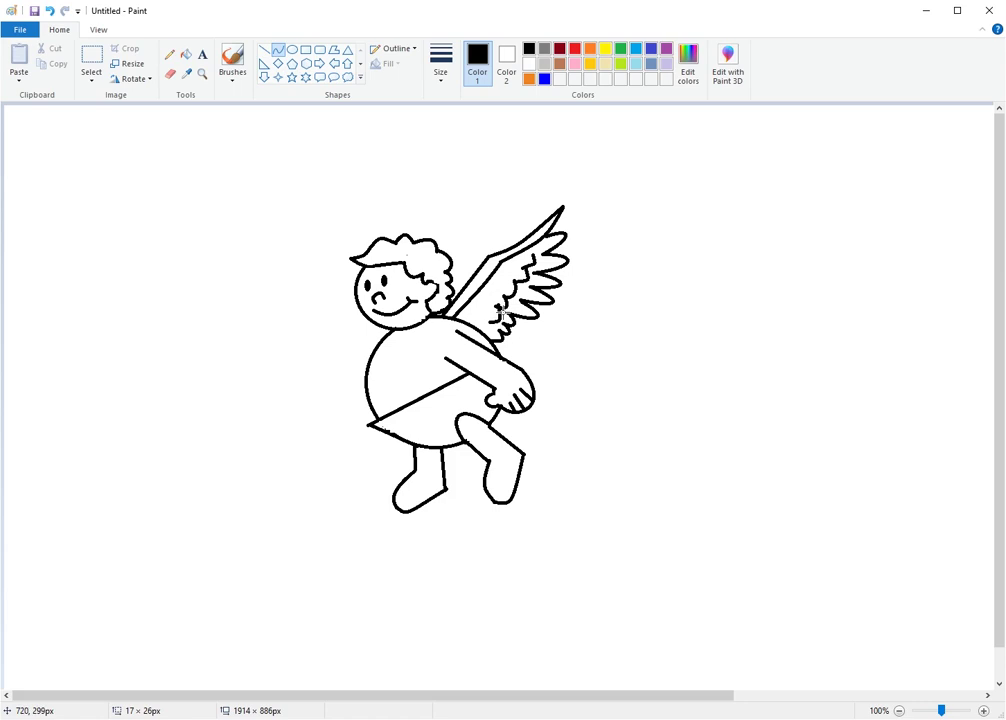
drag(501, 313, 501, 318)
click(496, 337)
mouse_move(492, 321)
mouse_down()
mouse_move(484, 328)
mouse_move(493, 330)
mouse_up()
Draw the far wing's narrow front band, rising from the back of the curly hair to a pointed tip and returning.
drag(435, 246, 515, 194)
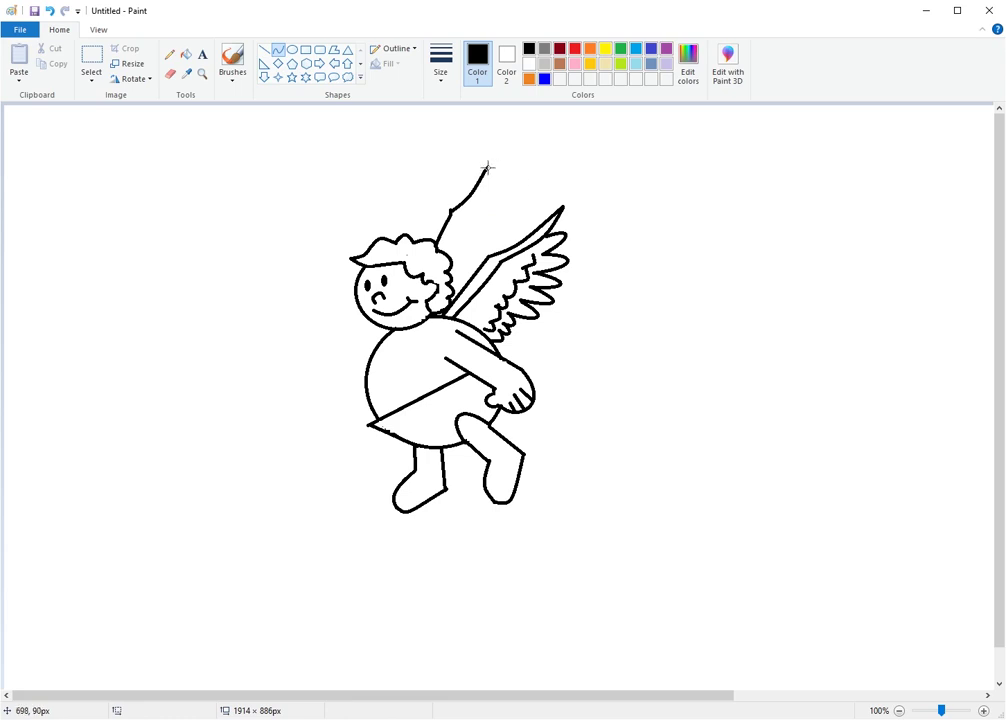
drag(485, 169, 442, 252)
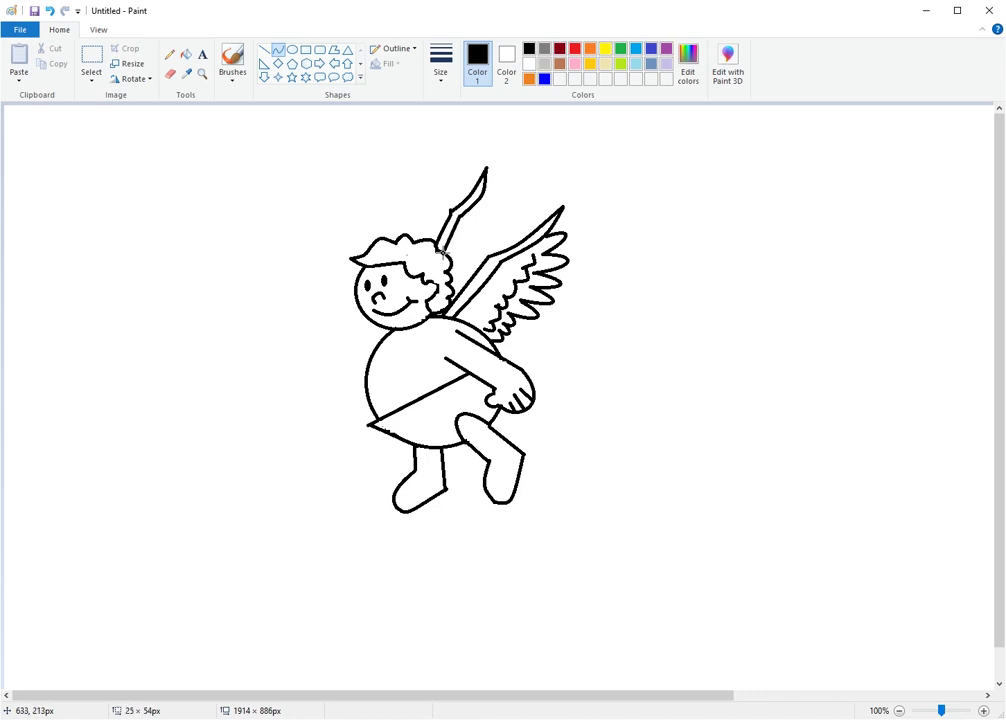
click(449, 242)
Draw rounded outer feathers on the far wing, running from below its tip down to the near wing's upper edge.
mouse_move(487, 190)
mouse_down()
mouse_move(481, 211)
mouse_move(510, 189)
mouse_move(472, 233)
mouse_move(507, 211)
mouse_move(475, 232)
mouse_move(474, 218)
mouse_move(505, 232)
mouse_up()
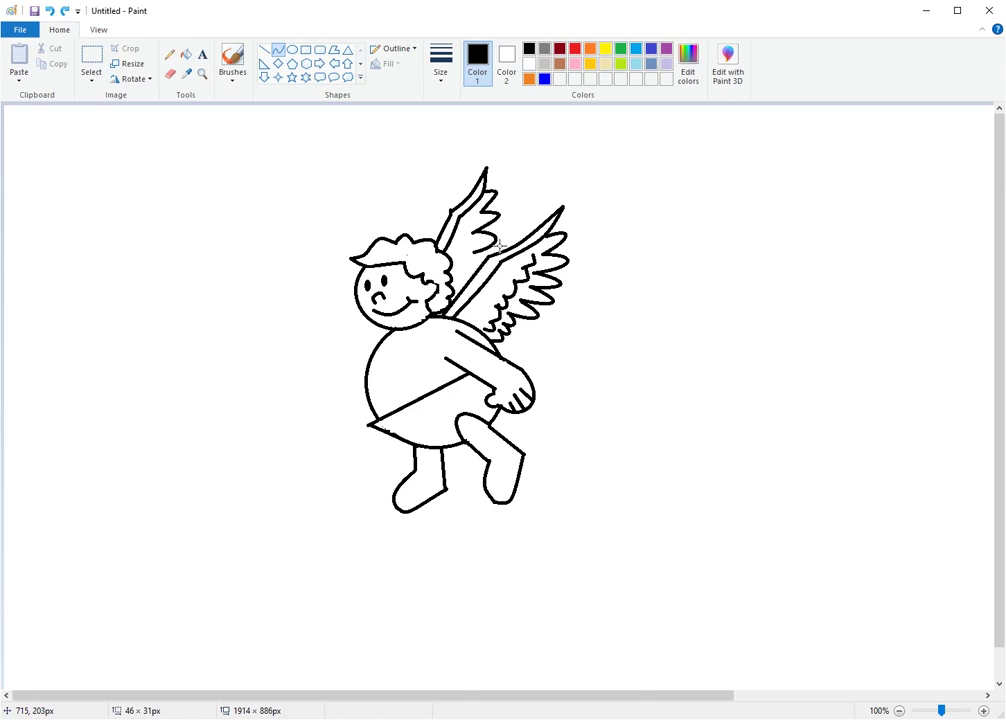
click(499, 246)
click(518, 218)
mouse_move(479, 249)
mouse_down()
mouse_move(475, 269)
mouse_move(487, 257)
mouse_up()
click(517, 230)
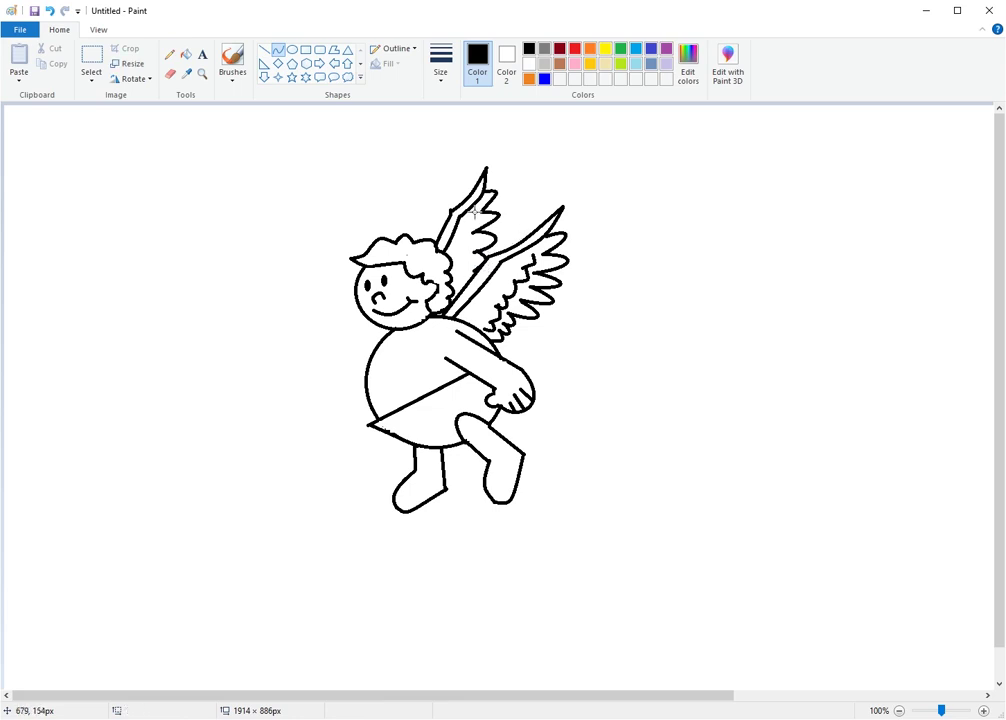
Draw an inner row of small scalloped feathers on the far wing, running down toward the hair.
mouse_move(475, 212)
mouse_down()
mouse_move(482, 219)
mouse_move(465, 233)
mouse_move(475, 228)
mouse_up()
click(471, 236)
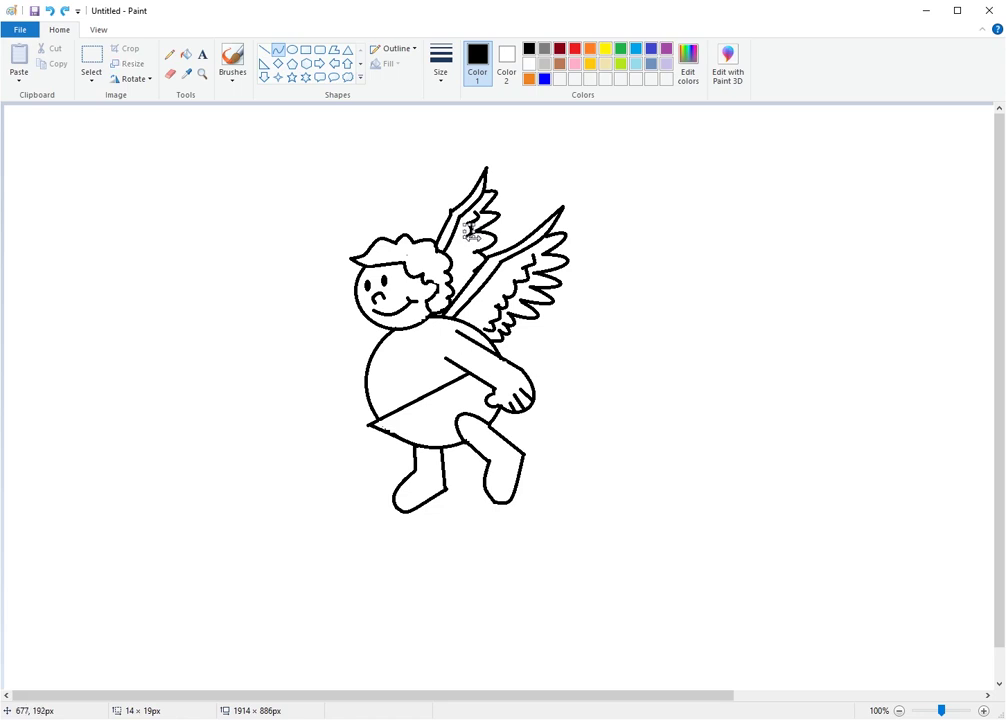
click(468, 249)
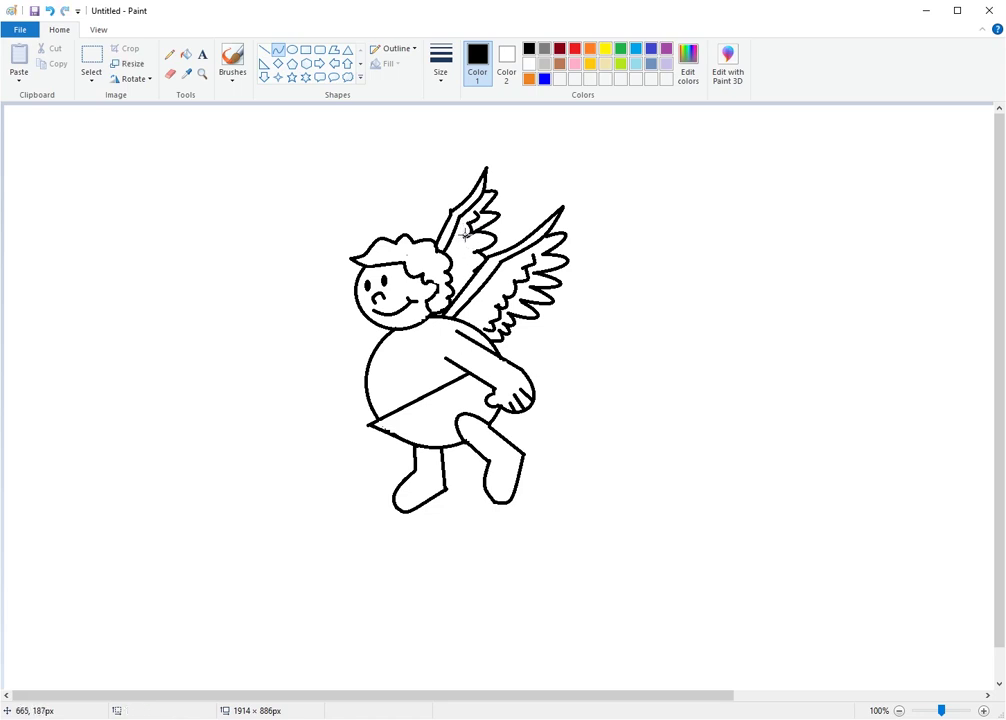
drag(466, 235, 460, 249)
mouse_move(463, 241)
mouse_down()
mouse_move(473, 244)
mouse_move(466, 262)
mouse_up()
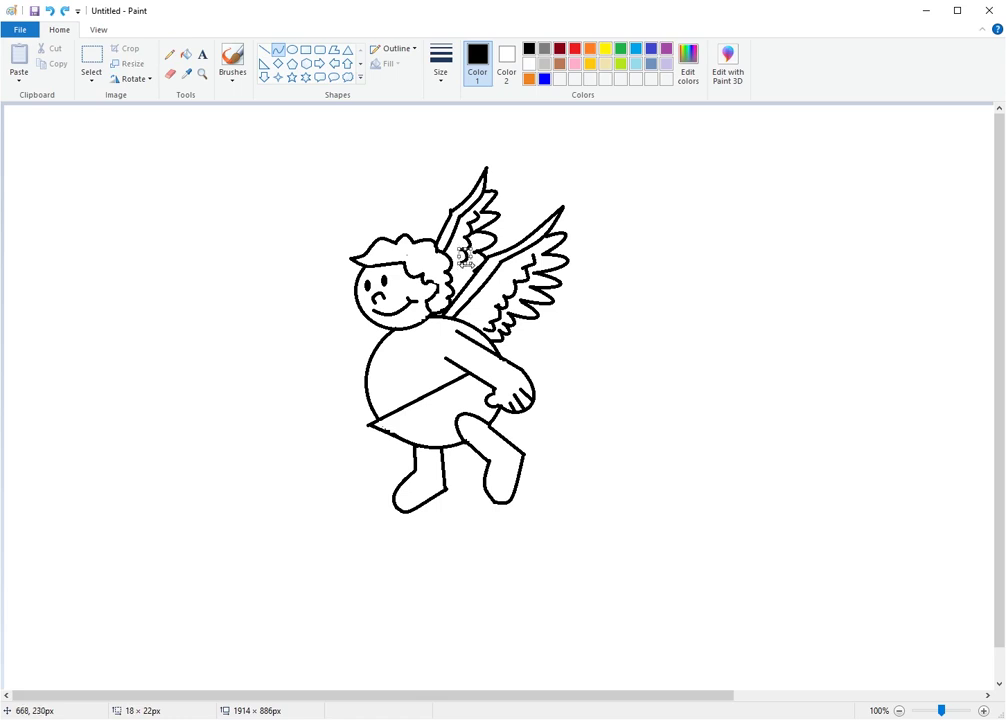
click(463, 272)
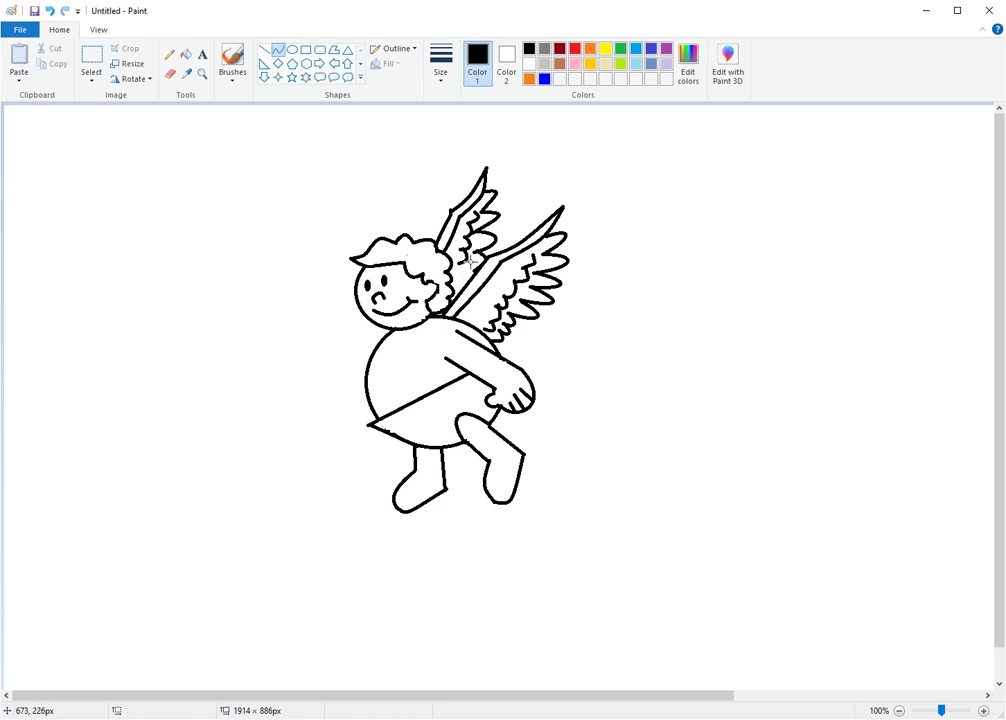
drag(460, 259, 466, 272)
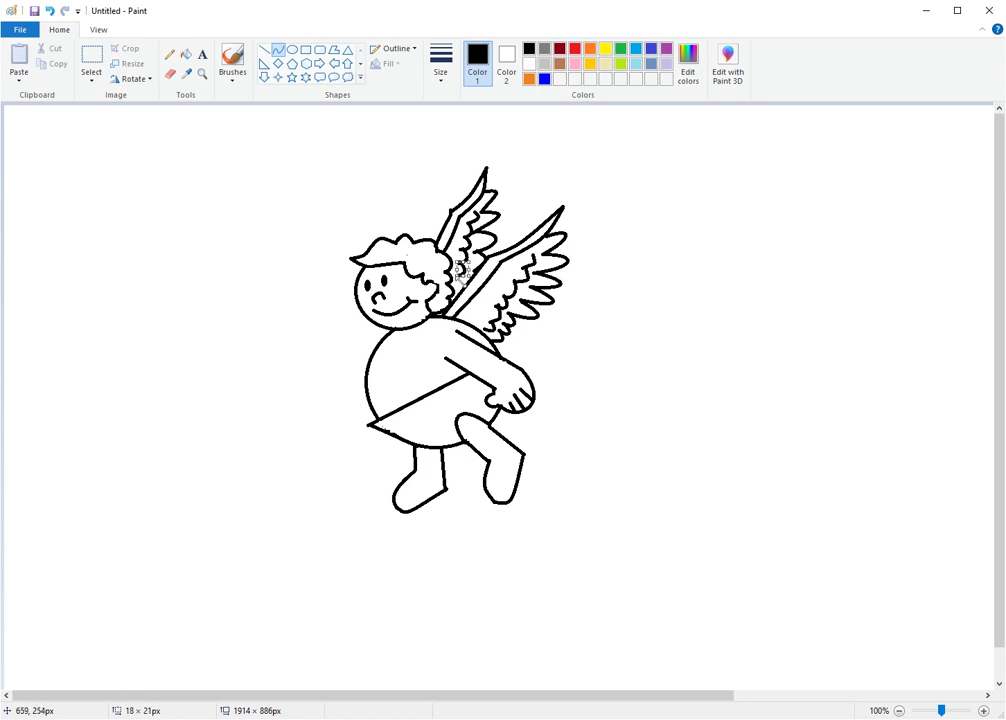
click(491, 292)
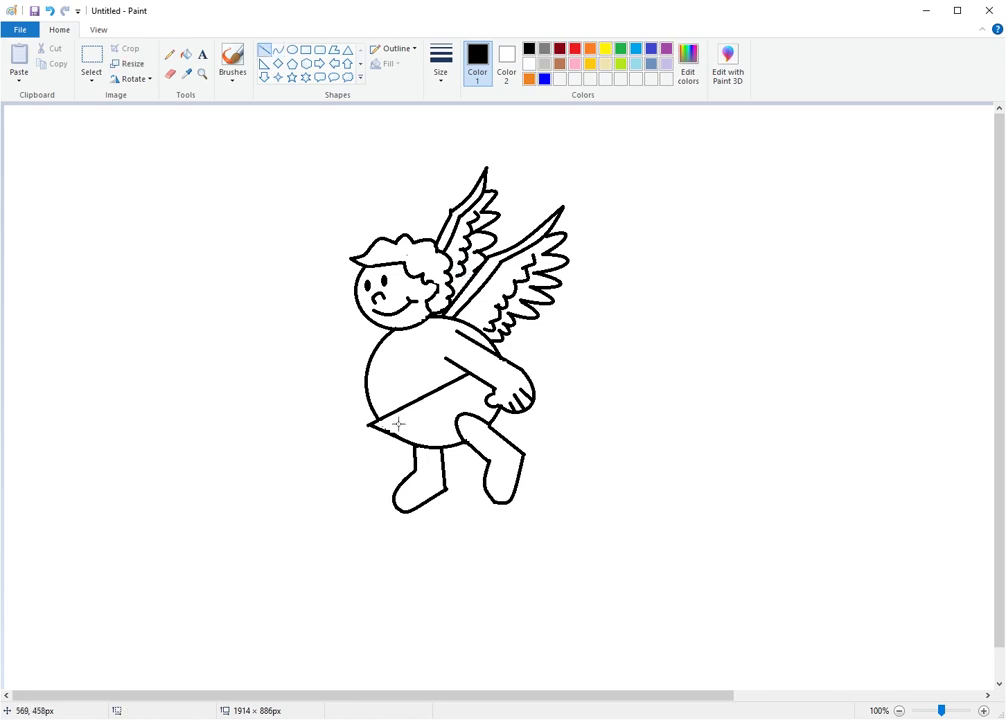
Draw three diagonal fold lines of decreasing length on the loincloth, below its upper edge.
drag(405, 421, 461, 388)
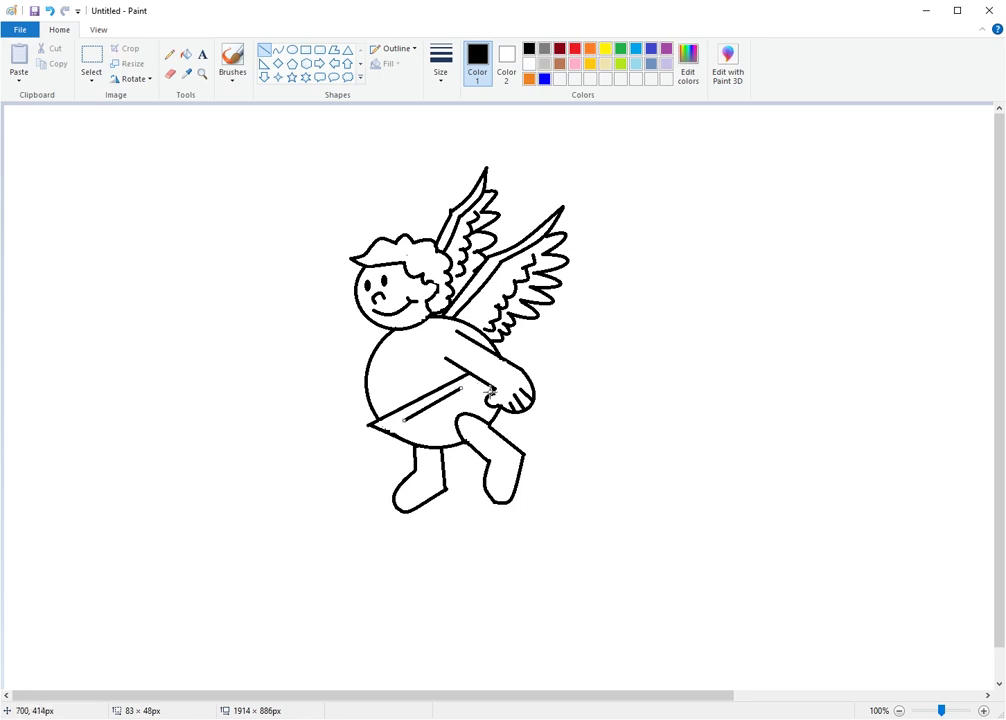
click(429, 433)
mouse_move(424, 427)
mouse_down()
mouse_move(455, 399)
mouse_move(437, 426)
mouse_move(455, 413)
mouse_up()
Draw a halo above the head from two concentric ellipses, about 141 × 61 px outside and 105 × 31 px inside.
click(291, 50)
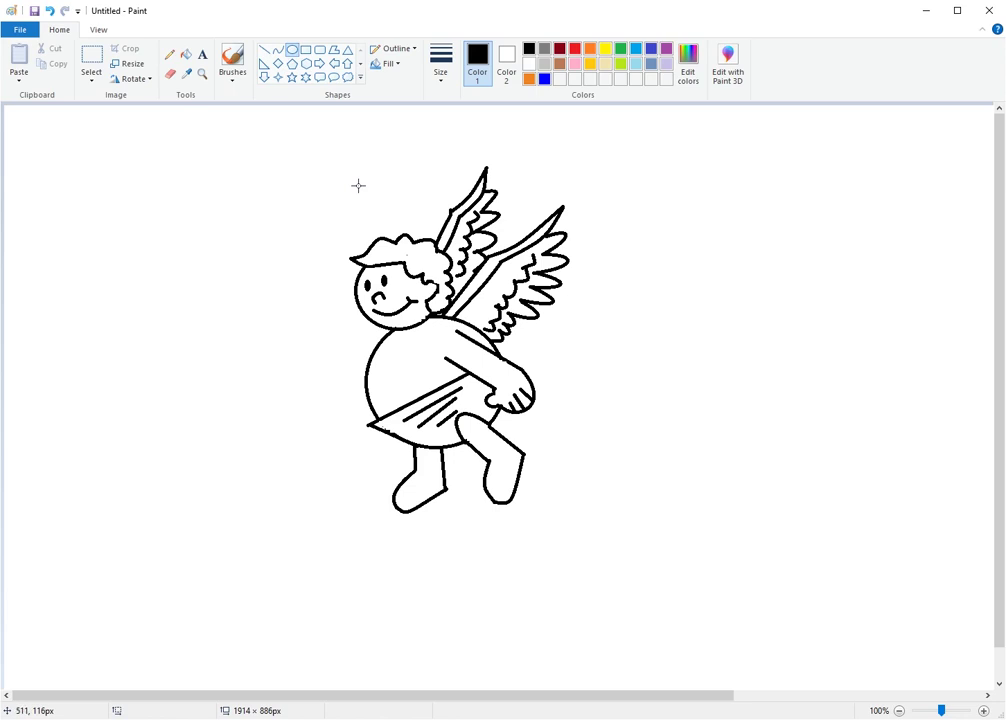
drag(328, 159, 416, 185)
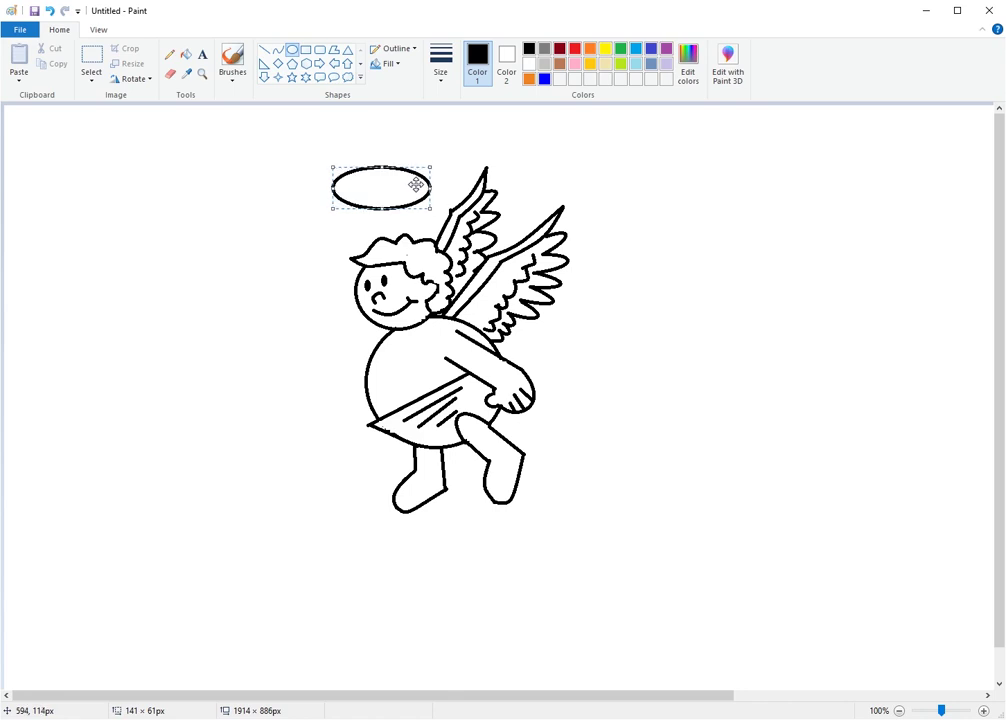
click(406, 159)
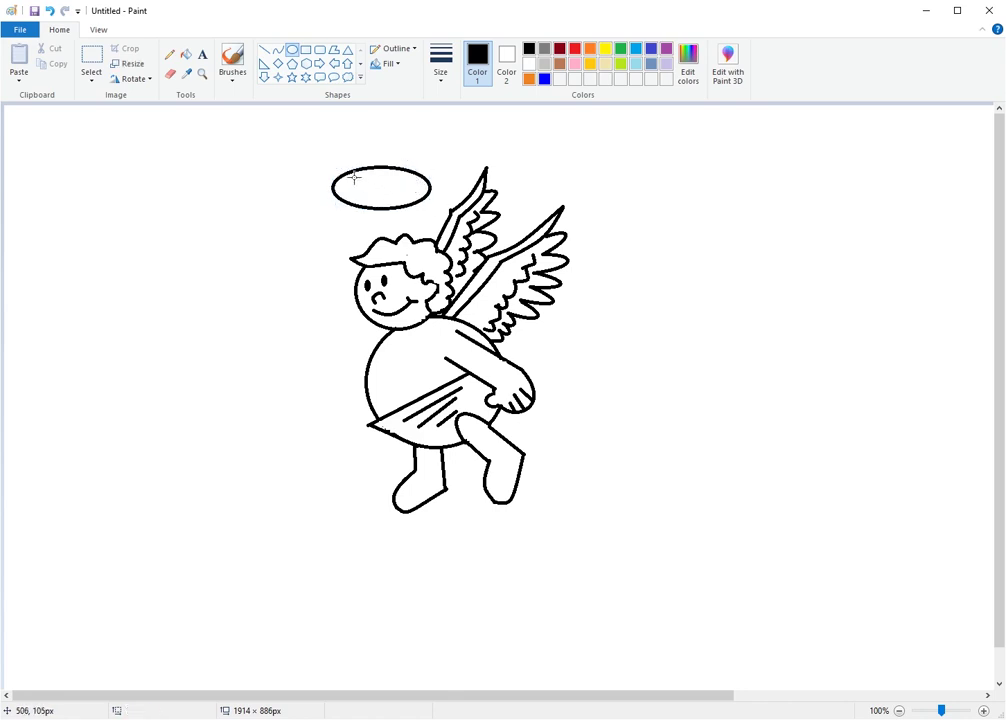
mouse_move(347, 175)
mouse_down()
mouse_move(374, 193)
mouse_move(419, 198)
mouse_move(400, 184)
mouse_up()
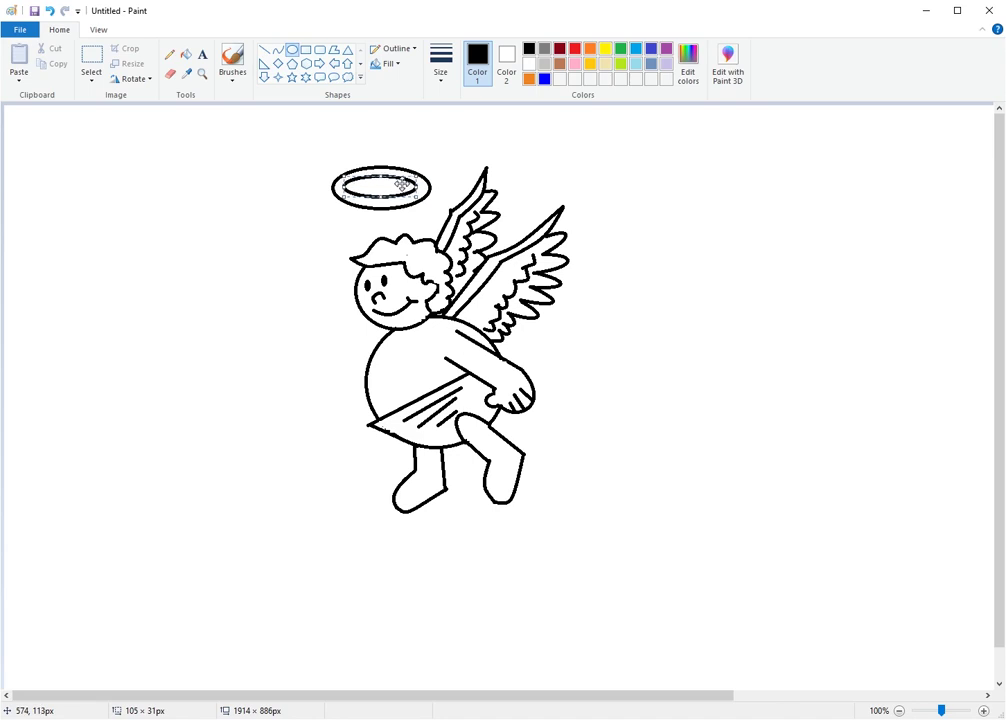
Draw two short curved motion lines side by side to the right of the near wing's feathers.
click(277, 49)
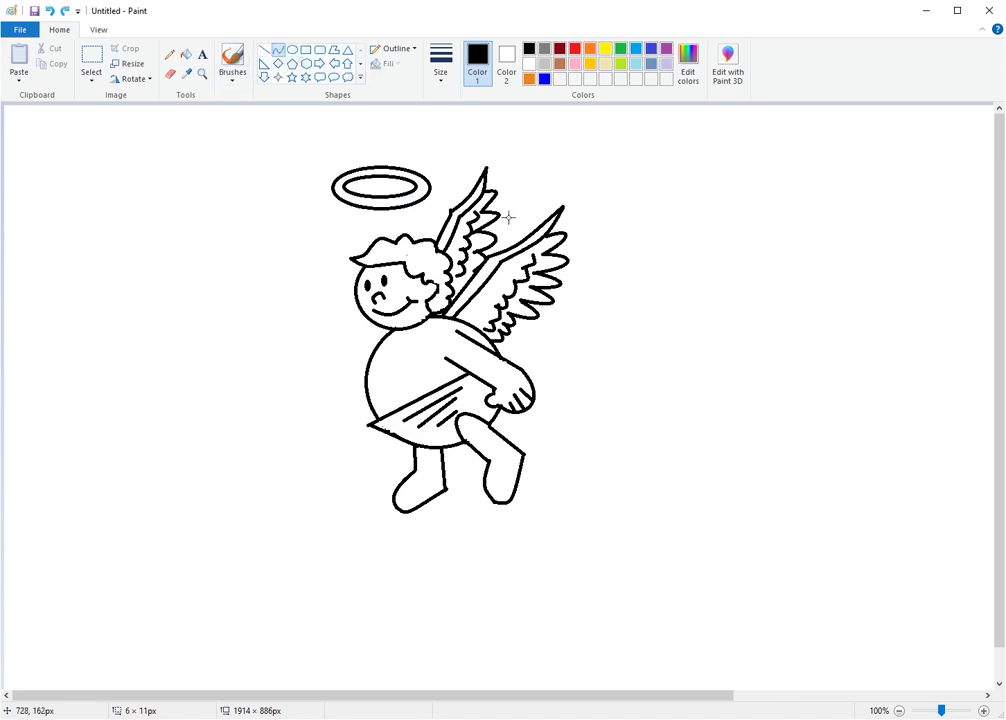
mouse_move(595, 261)
mouse_down()
mouse_move(589, 291)
mouse_move(602, 274)
mouse_move(614, 280)
mouse_move(607, 300)
mouse_move(620, 281)
mouse_up()
click(600, 283)
click(619, 286)
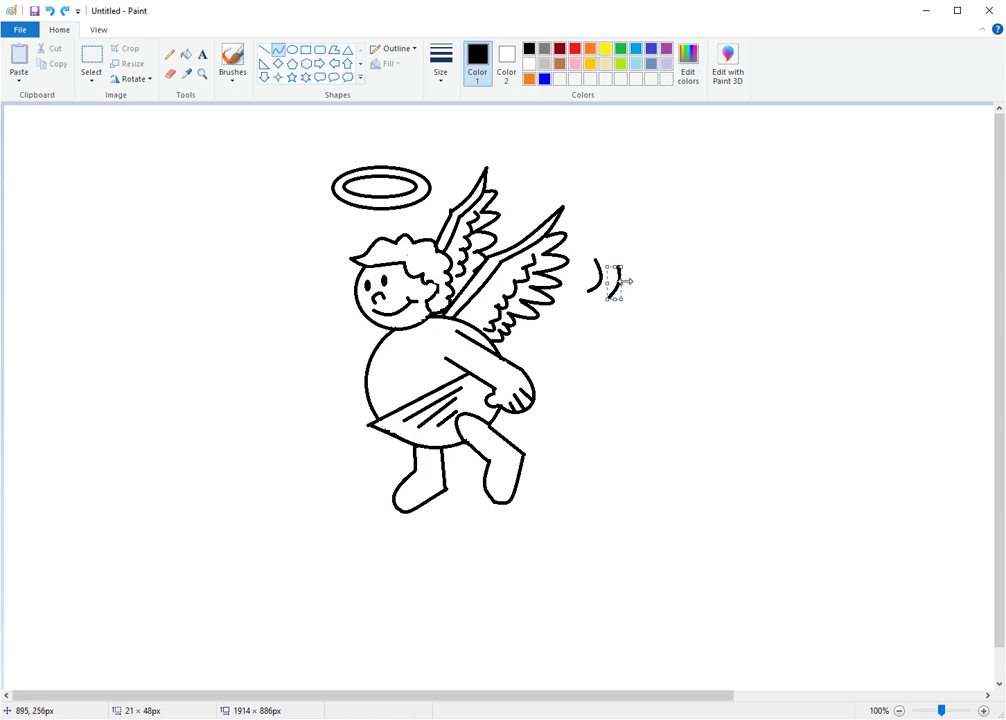
Draw two stacked curved motion lines above the far wing's tip, about 36 × 16 px and 45 × 25 px.
click(643, 273)
drag(484, 142, 507, 146)
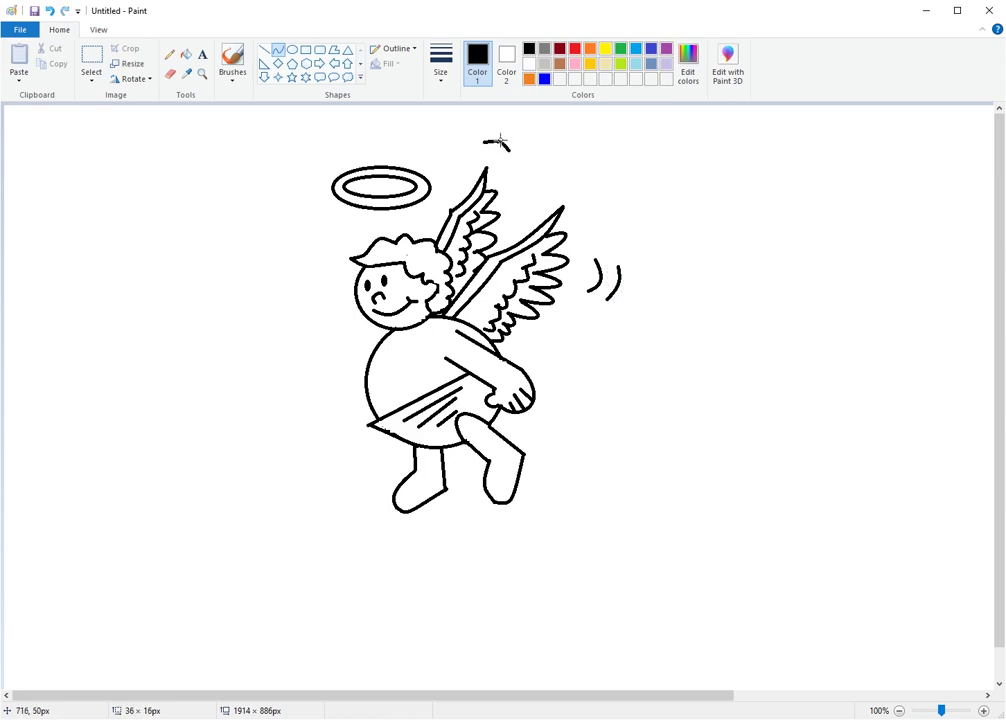
mouse_move(489, 131)
mouse_down()
mouse_move(521, 142)
mouse_move(499, 127)
mouse_move(530, 130)
mouse_up()
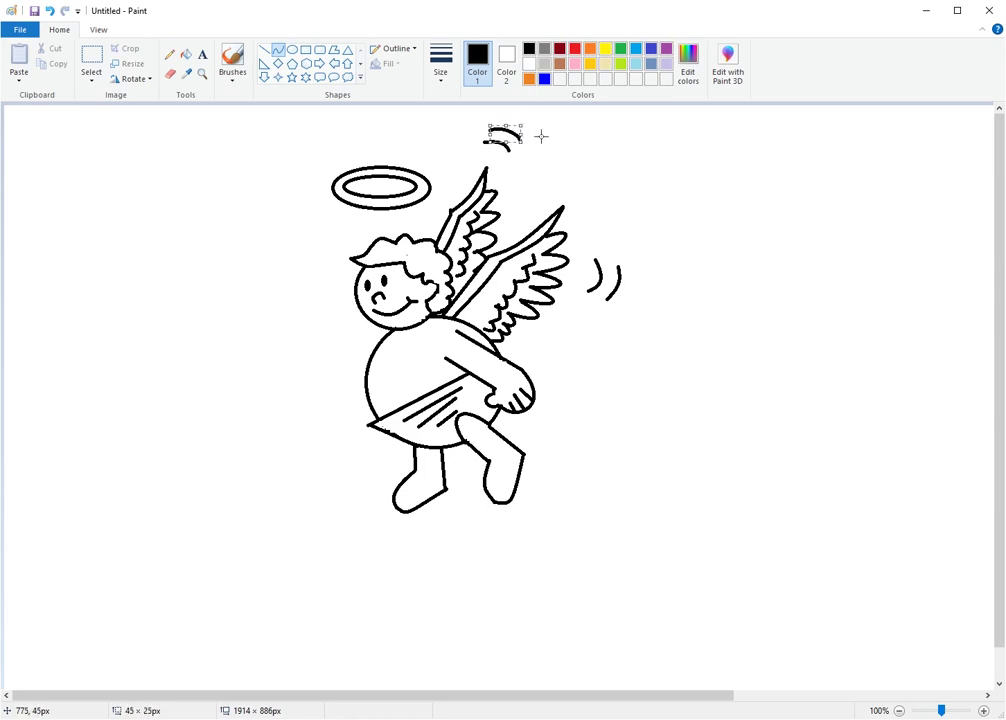
click(542, 135)
Draw a small navel dot on the belly, just above the loincloth's upper edge, using the thickest straight line.
click(265, 51)
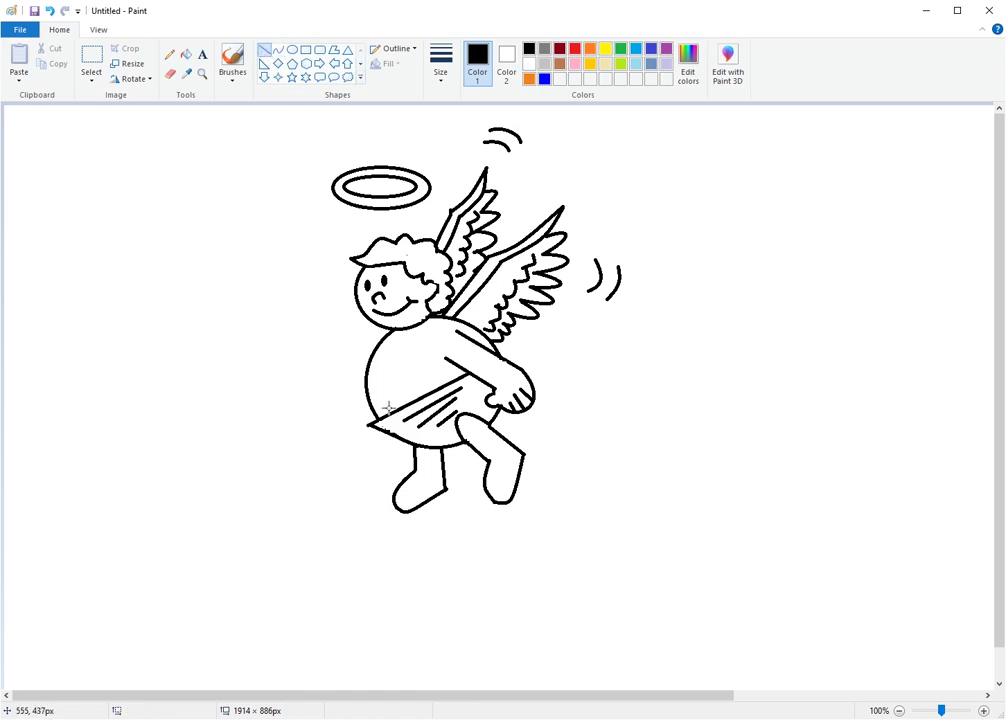
click(440, 82)
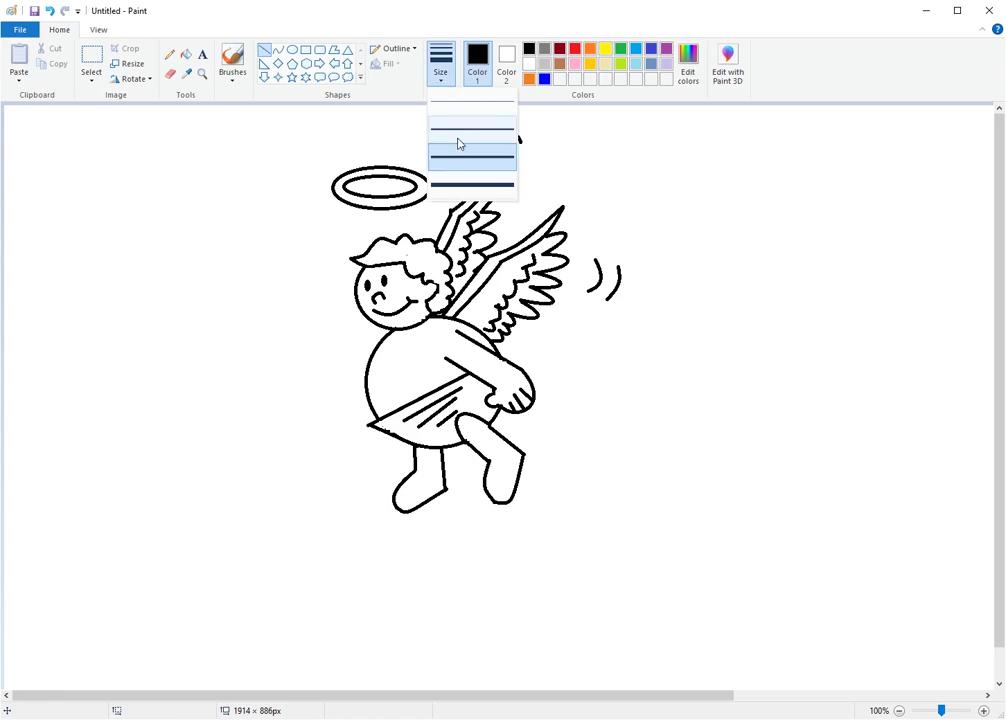
click(465, 194)
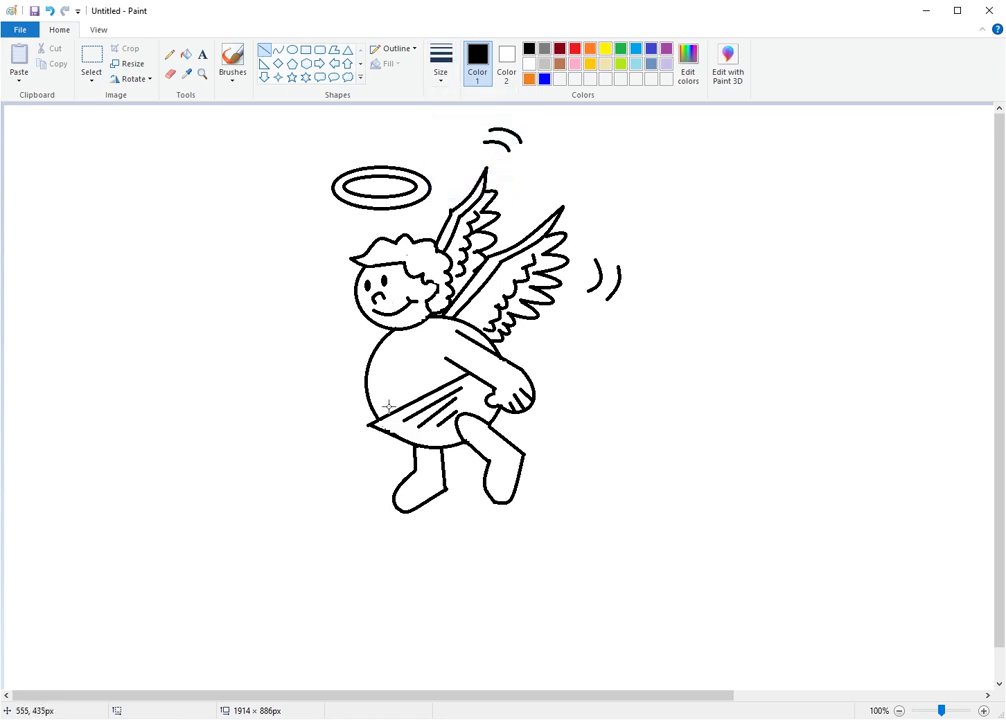
drag(387, 405, 389, 406)
Draw short glow rays radiating all around the halo with the second-thinnest straight line.
click(441, 80)
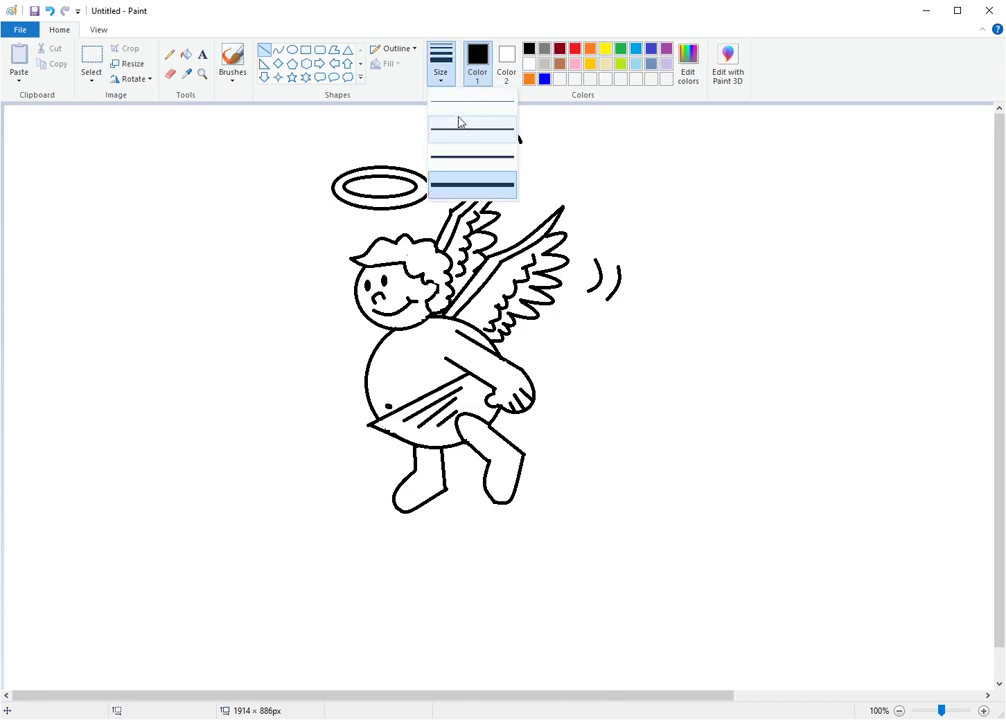
click(467, 132)
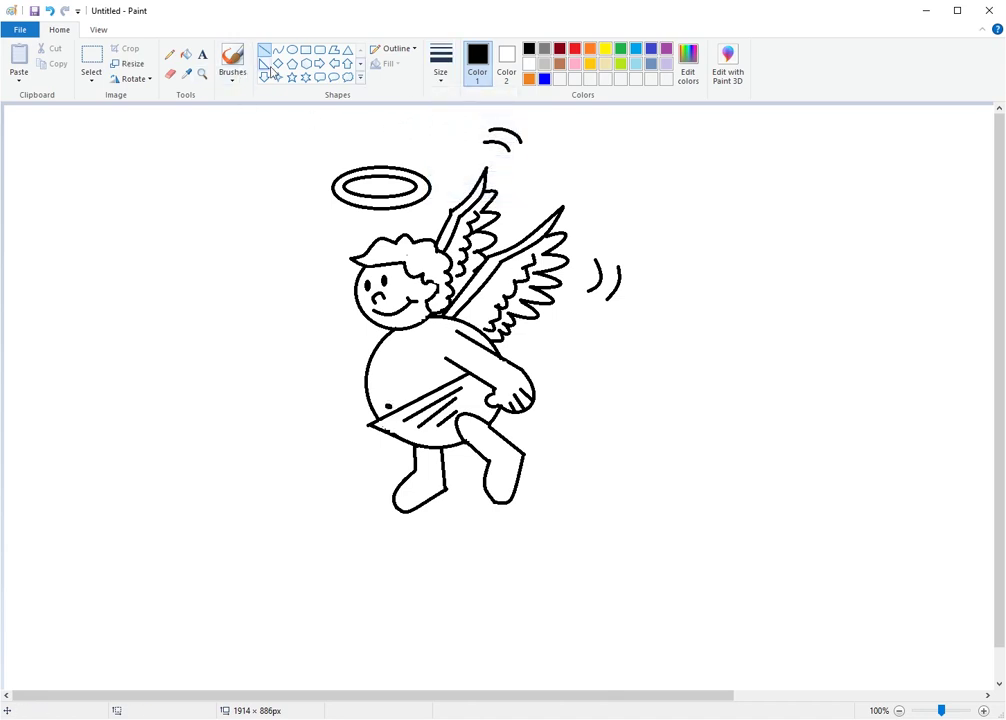
mouse_move(308, 188)
mouse_down()
mouse_move(323, 189)
mouse_move(337, 220)
mouse_move(386, 229)
mouse_move(431, 215)
mouse_move(455, 174)
mouse_up()
mouse_move(334, 151)
mouse_down()
mouse_move(340, 158)
mouse_move(384, 138)
mouse_move(423, 148)
mouse_move(355, 147)
mouse_move(325, 167)
mouse_move(328, 205)
mouse_move(369, 214)
mouse_move(367, 222)
mouse_move(411, 219)
mouse_move(446, 197)
mouse_up()
click(331, 171)
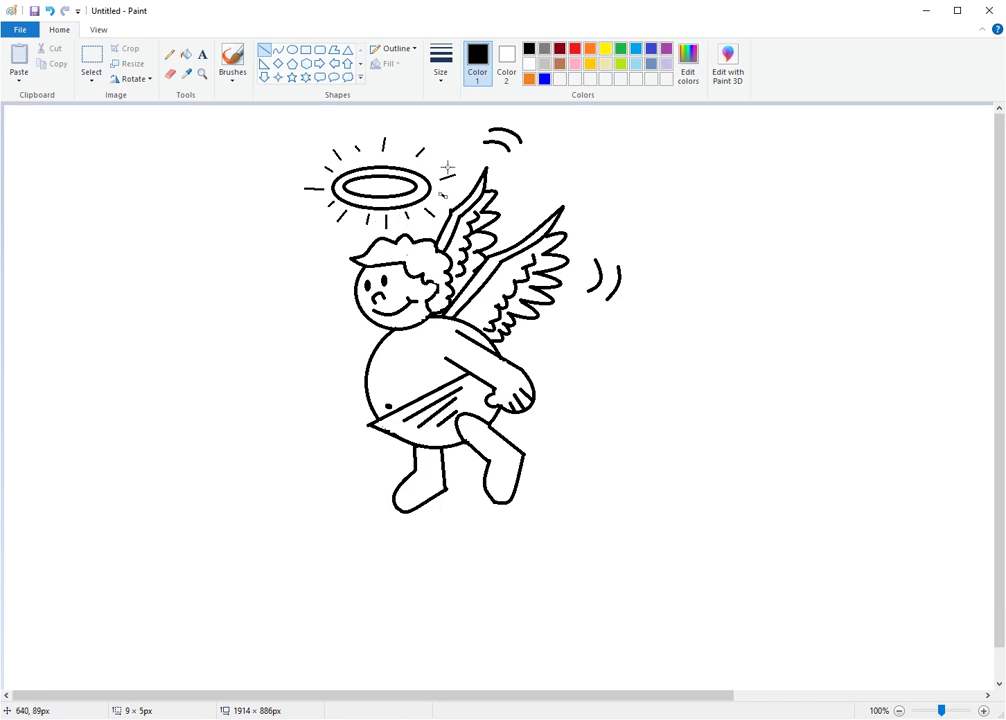
Fill the cherub's face, torso, arm and both legs with the pale tan skin color.
click(186, 54)
click(606, 64)
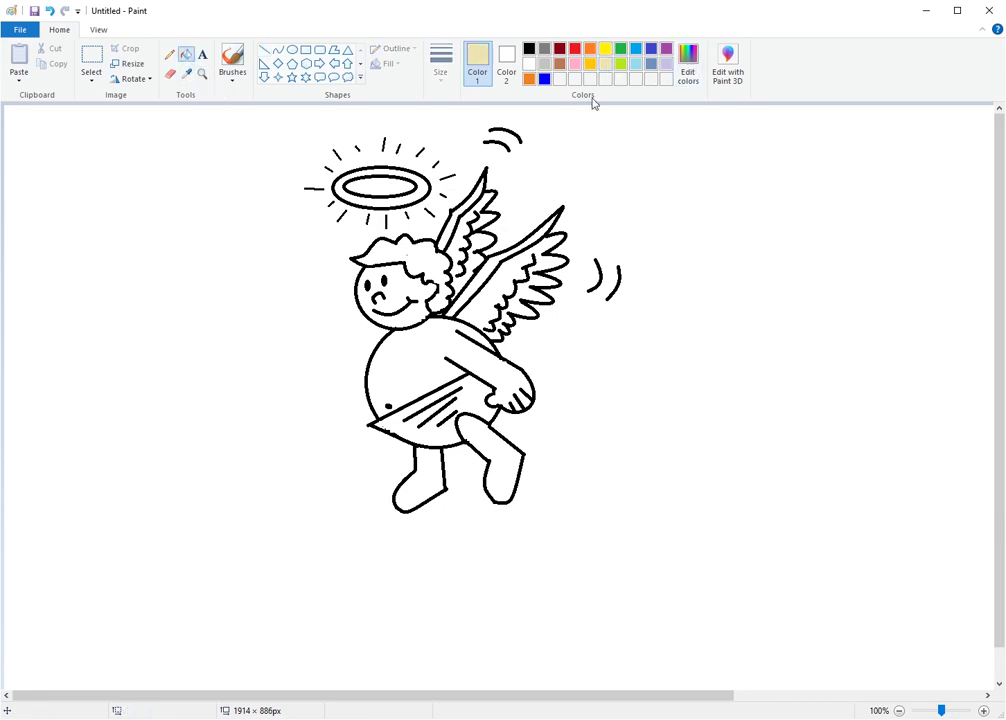
click(426, 354)
click(400, 293)
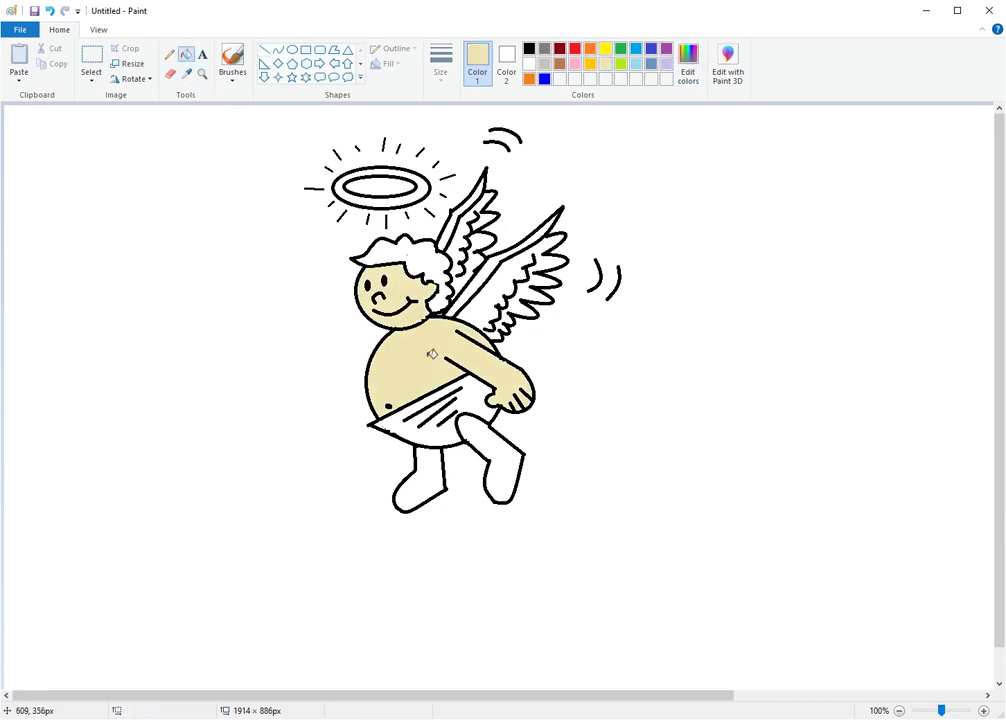
click(489, 440)
click(447, 468)
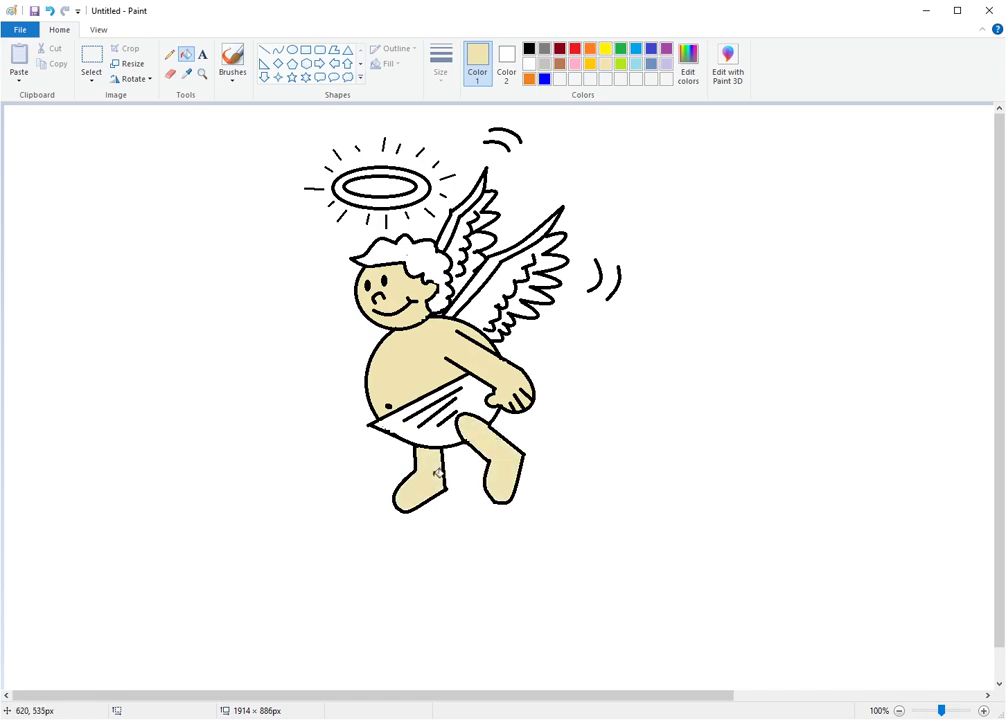
Fill the curly hair with dark gray and the halo's ring with yellow.
click(544, 48)
click(435, 264)
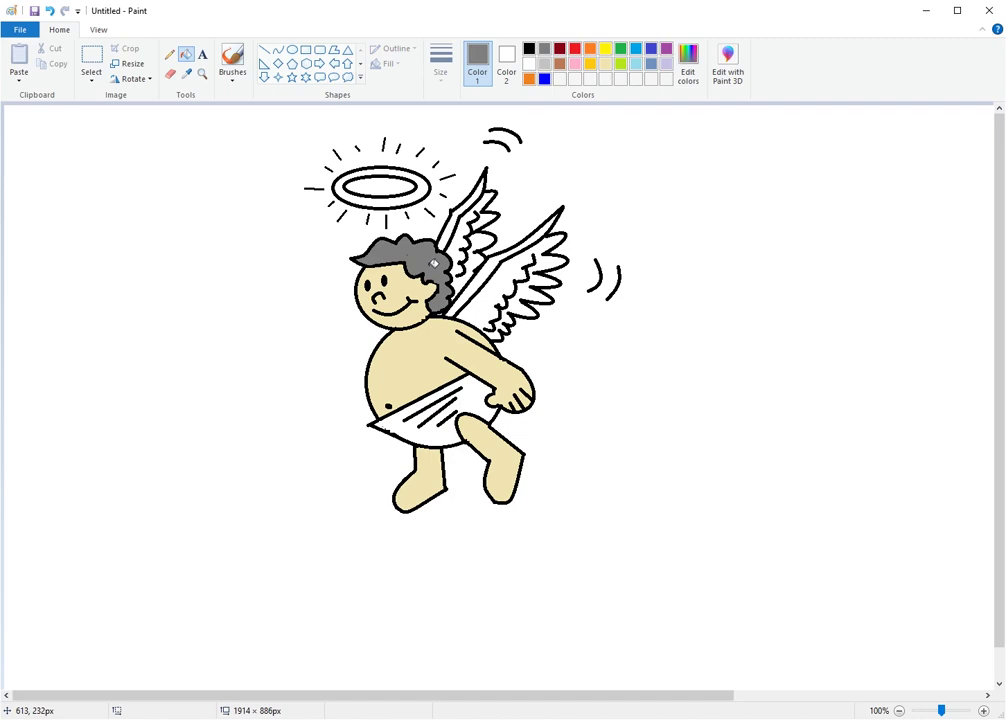
click(605, 49)
click(342, 185)
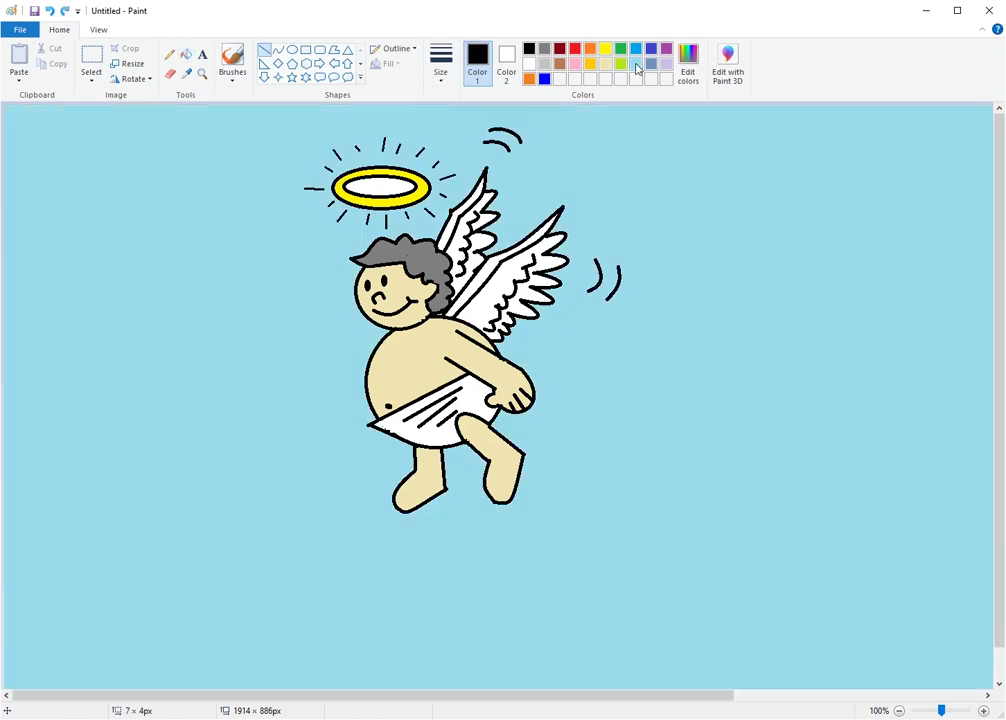
Fill the opening inside the halo with light turquoise to match the sky background.
click(636, 64)
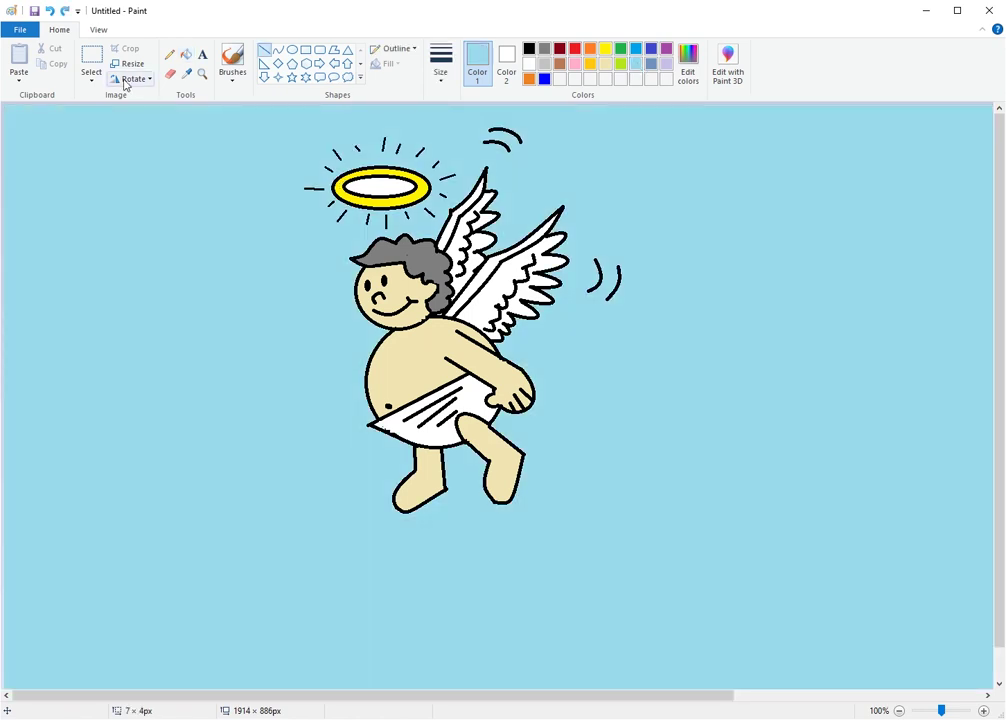
click(186, 58)
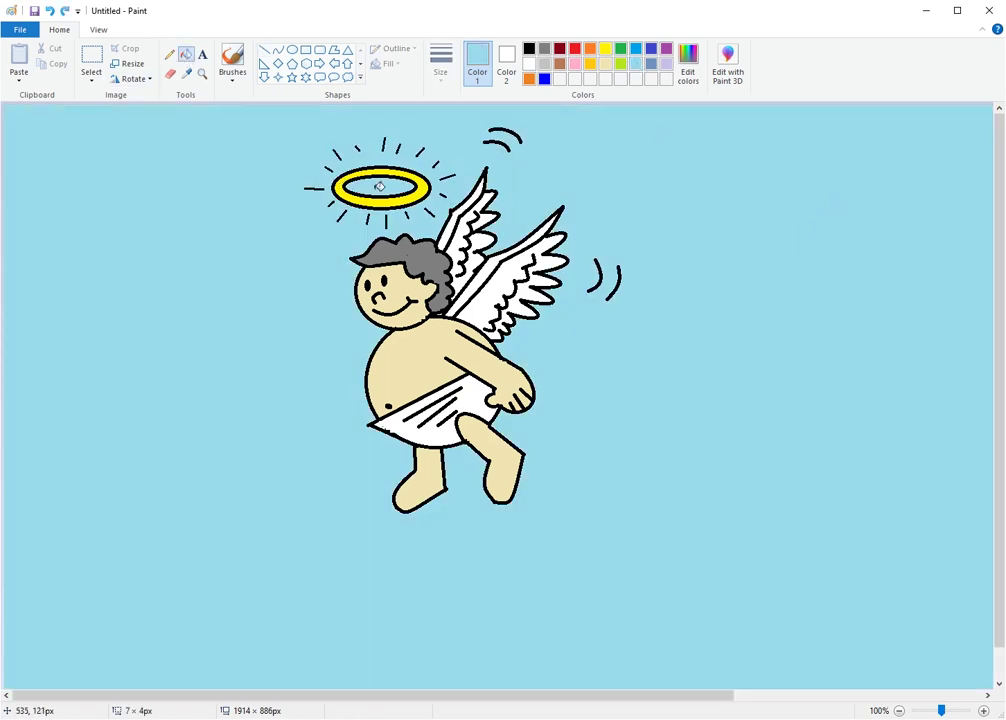